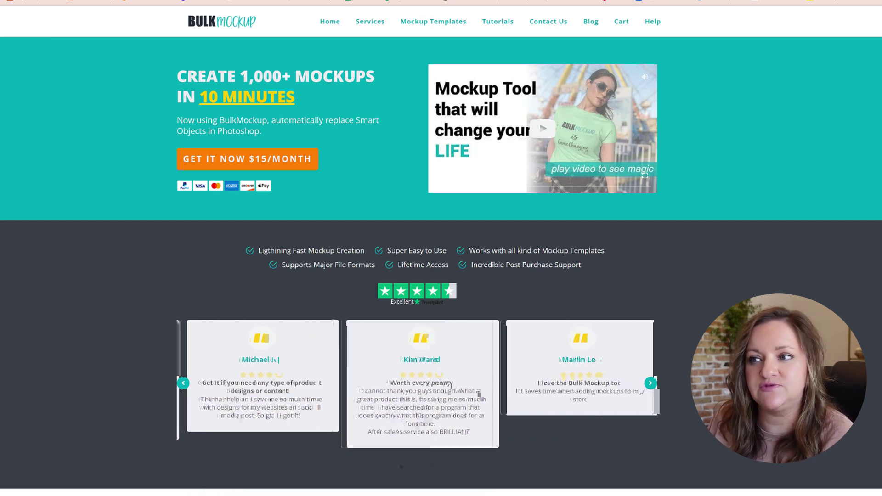
Examine the Bulk Mockup home page's feature, customer review and product demonstration sections, and preview the open Photoshop document.
scroll(635, 386, "down", 5)
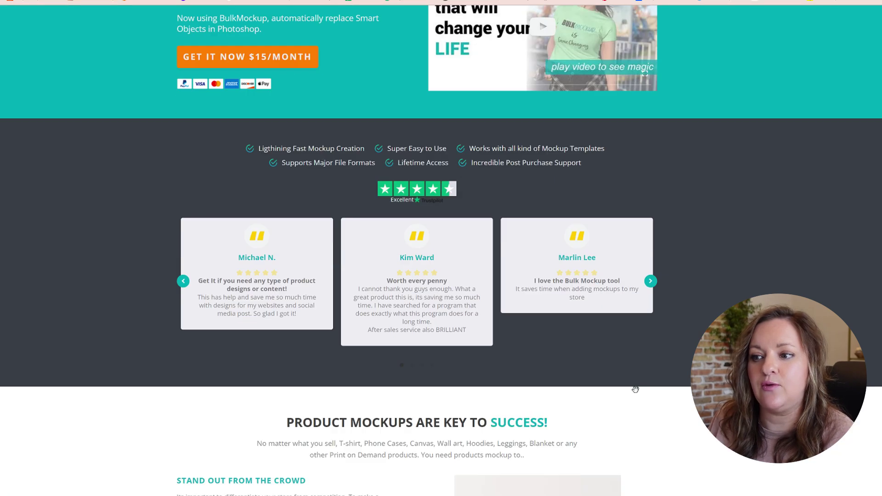
scroll(635, 389, "down", 15)
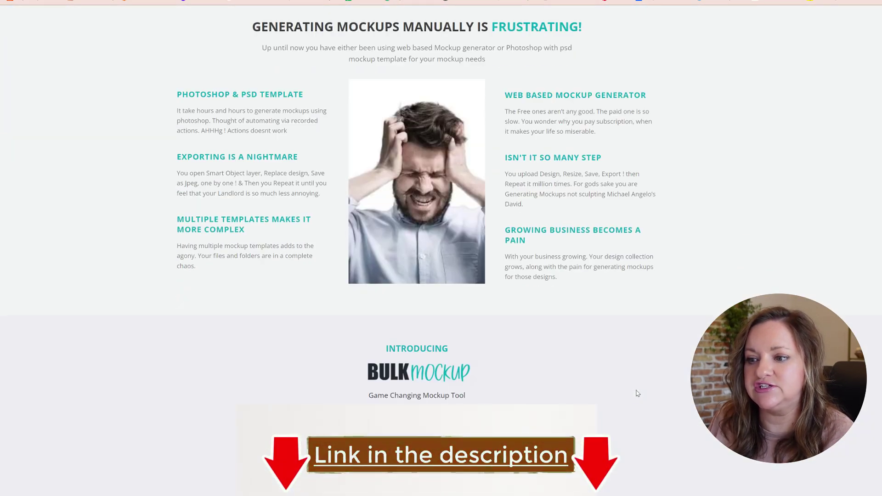
scroll(638, 394, "down", 7)
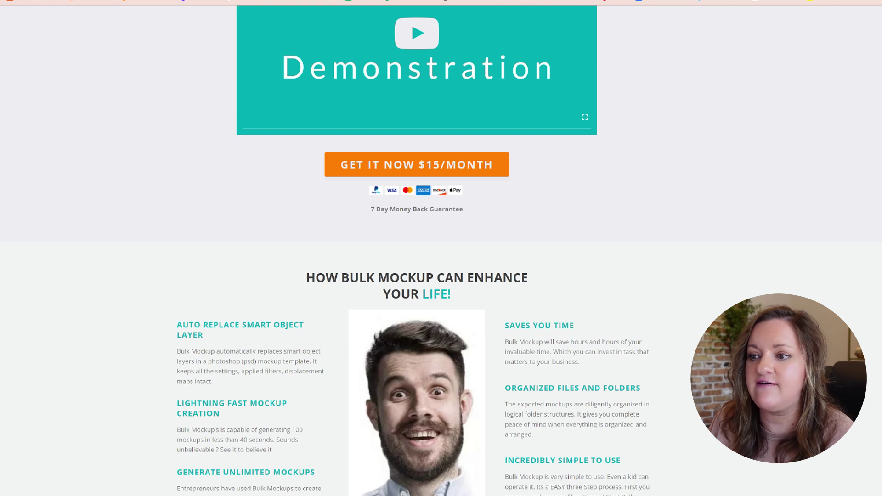
scroll(416, 248, "up", 11)
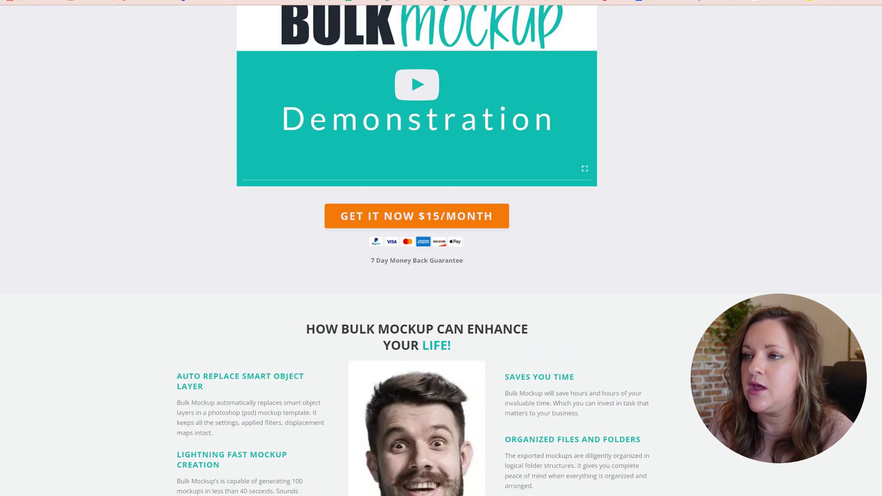
scroll(637, 394, "up", 4)
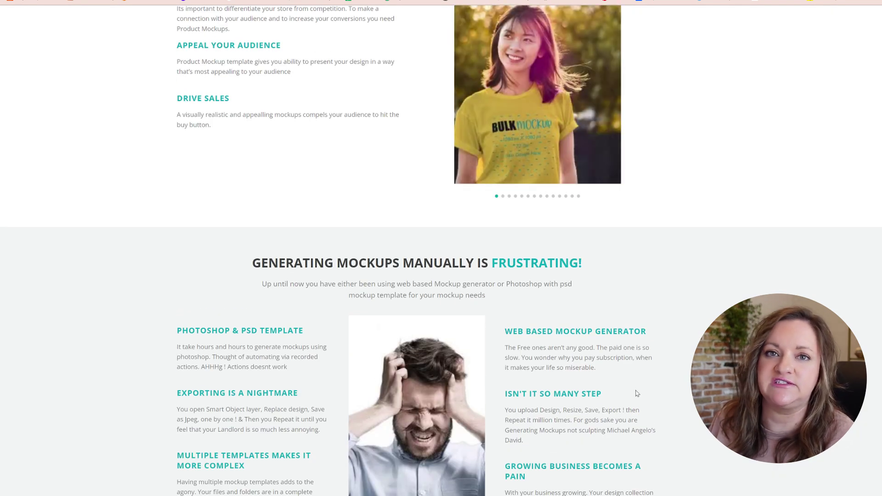
scroll(637, 393, "up", 8)
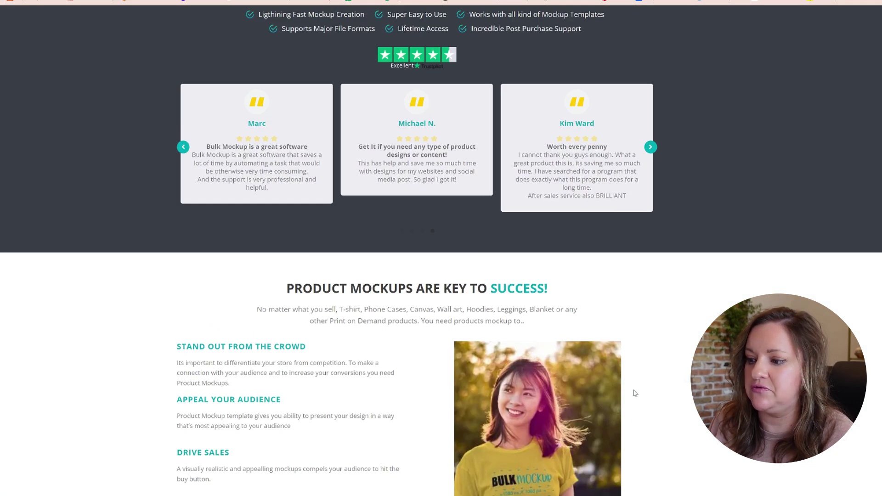
mouse_move(455, 494)
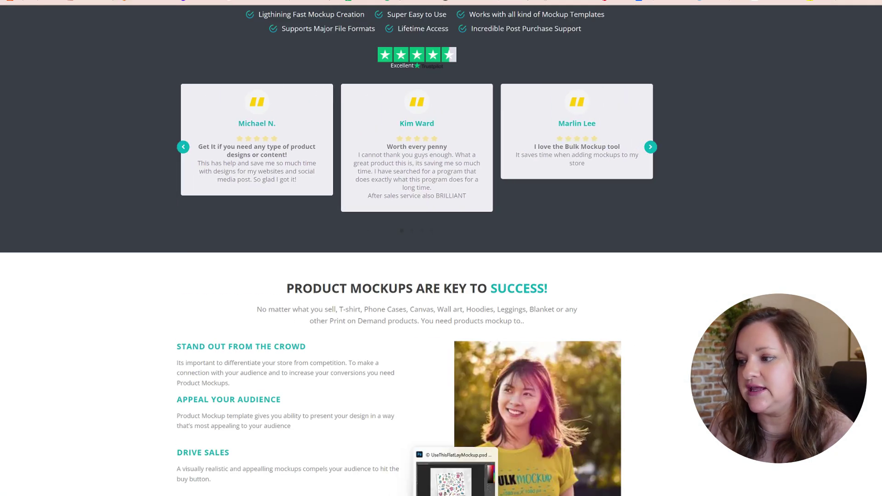
left_click(453, 478)
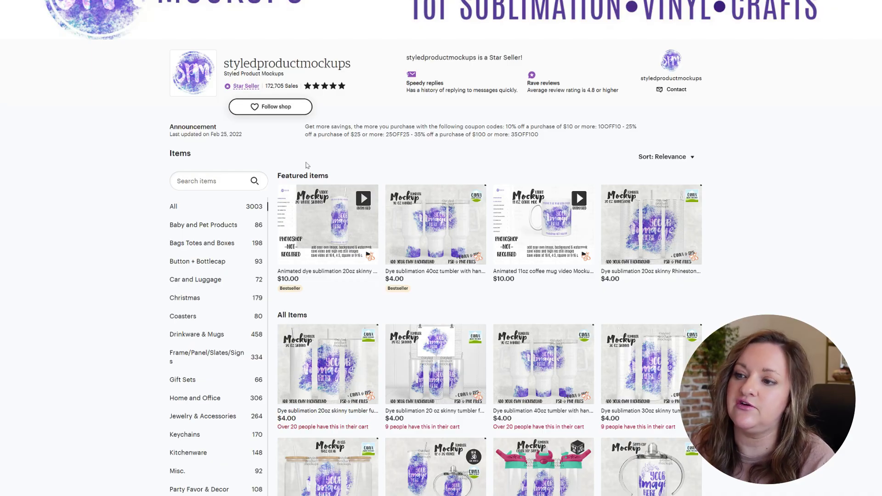
Browse the featured items and product listings in the styledproductmockups Etsy shop.
scroll(369, 318, "down", 3)
scroll(368, 319, "down", 4)
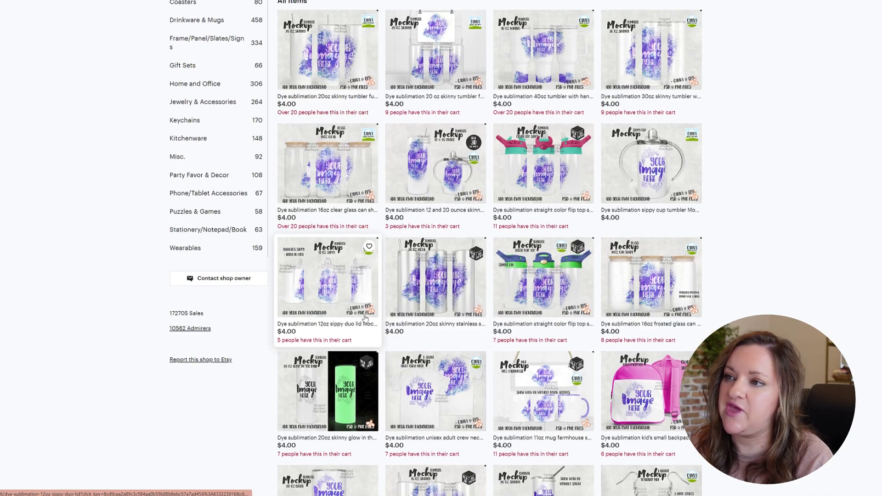
scroll(280, 293, "up", 8)
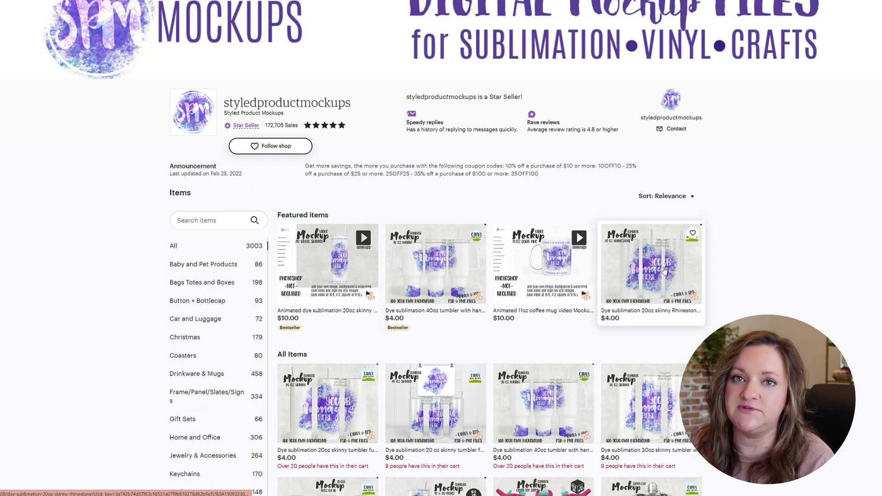
scroll(671, 301, "up", 2)
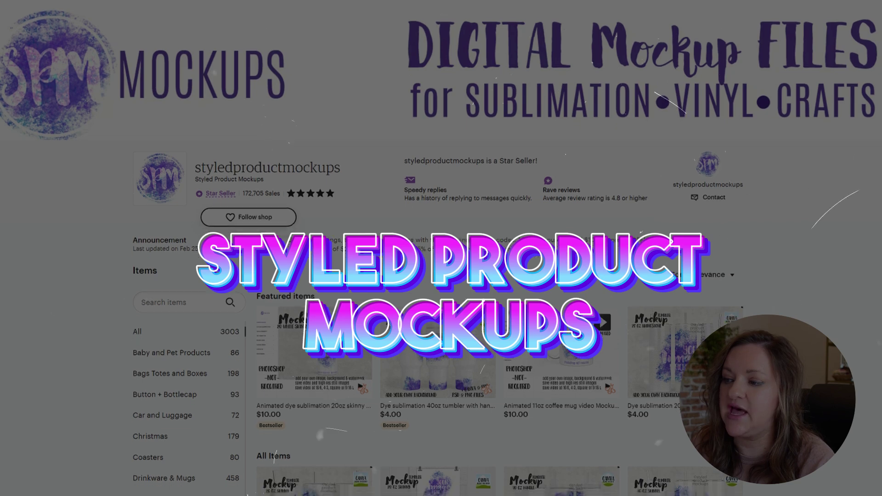
scroll(603, 256, "down", 7)
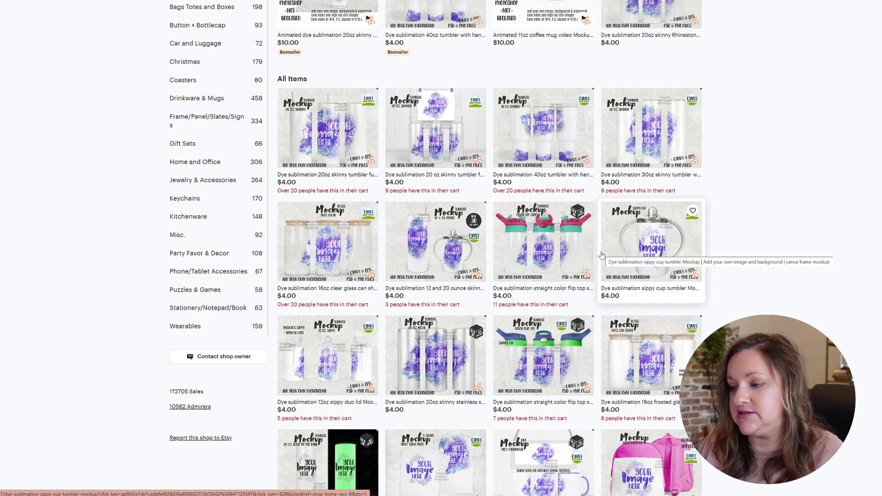
scroll(602, 256, "down", 5)
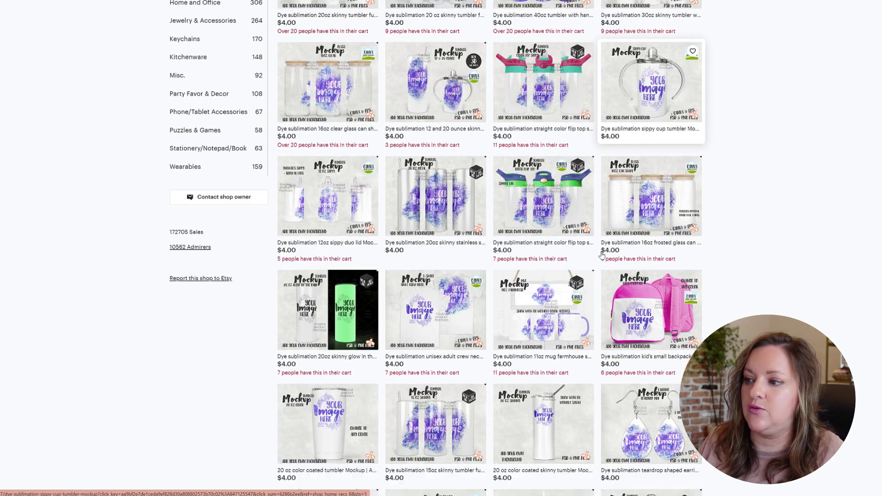
scroll(602, 256, "up", 2)
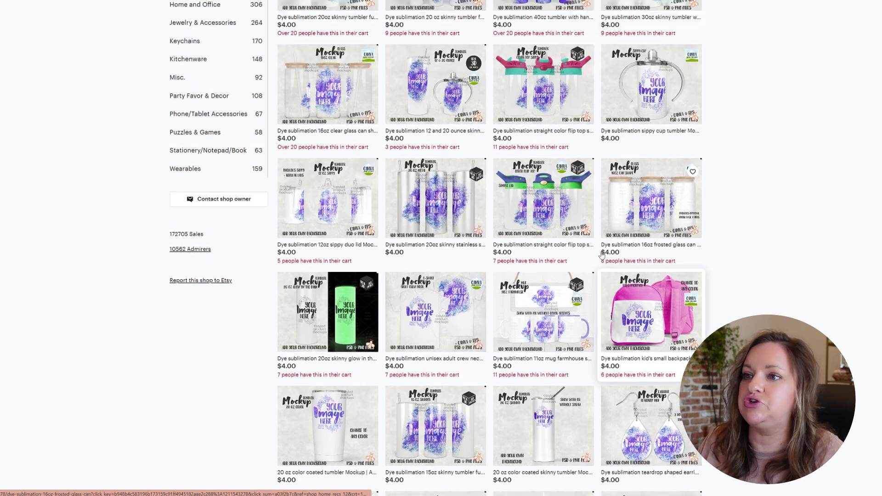
scroll(602, 255, "up", 3)
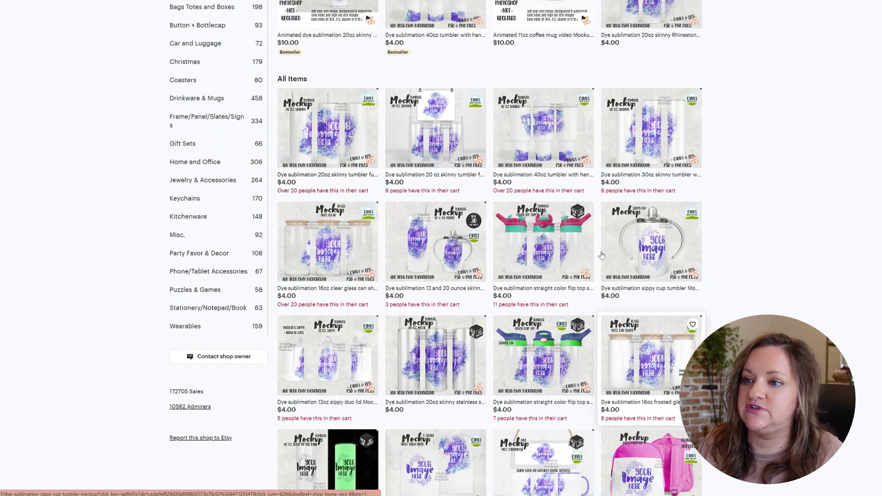
scroll(602, 256, "up", 2)
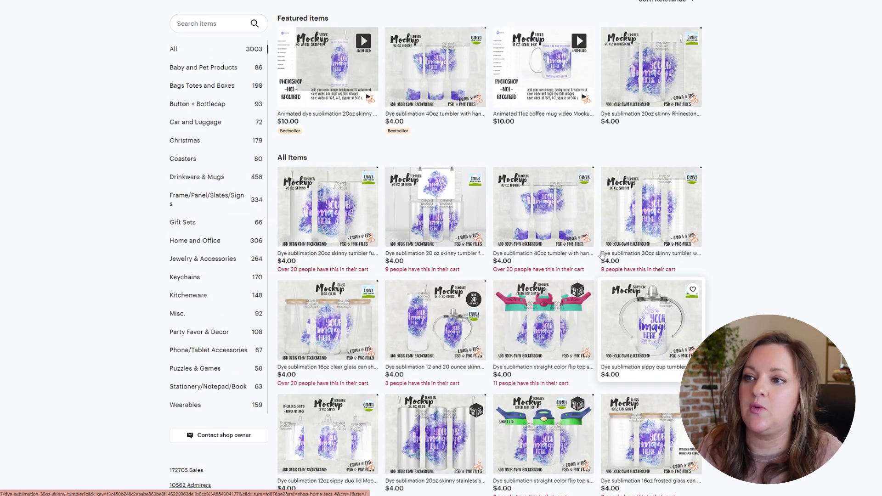
scroll(602, 256, "up", 2)
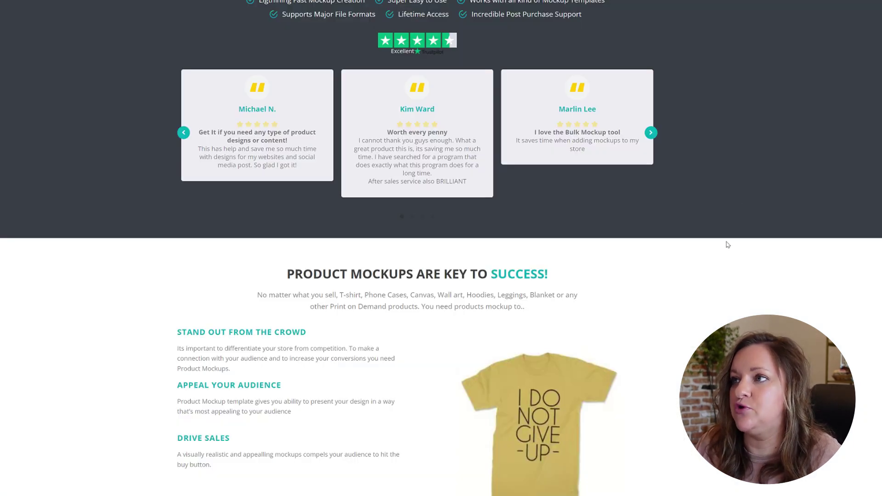
Review the headline offer and testimonials on the Bulk Mockup home page, and preview the open UseThisFlatLayMockup.psd document.
scroll(719, 241, "up", 5)
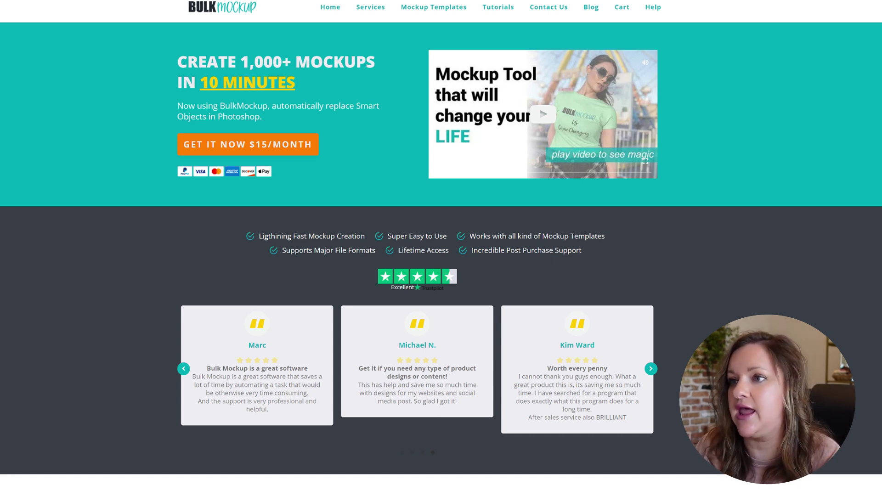
scroll(441, 248, "down", 5)
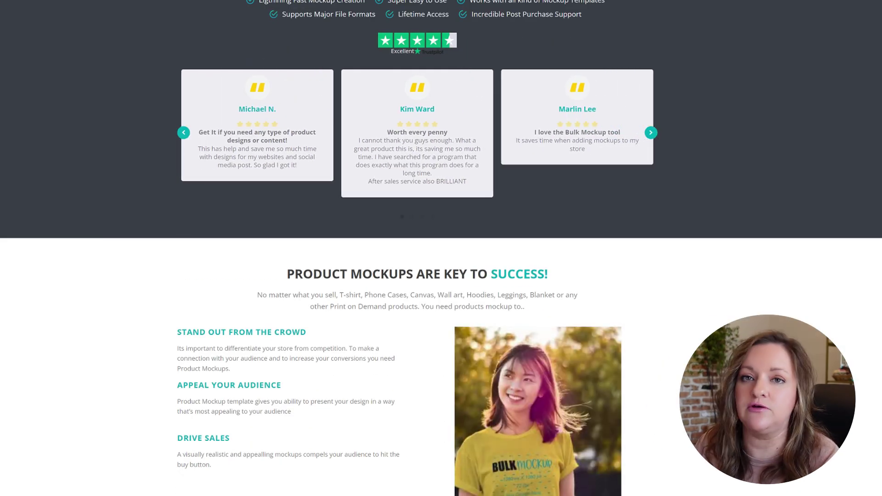
scroll(441, 248, "up", 5)
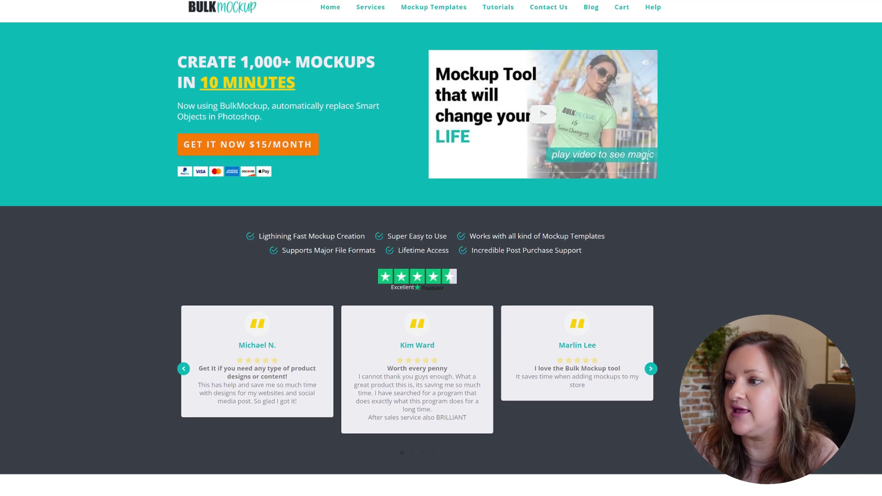
mouse_move(455, 492)
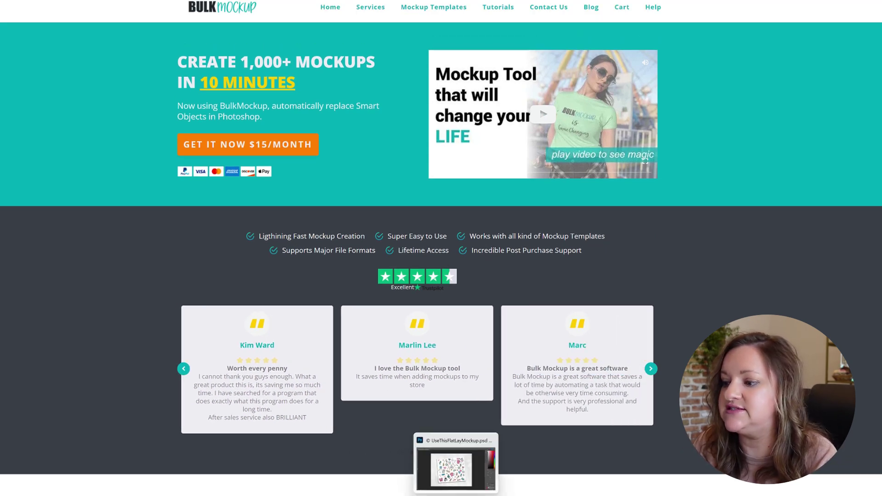
left_click(456, 492)
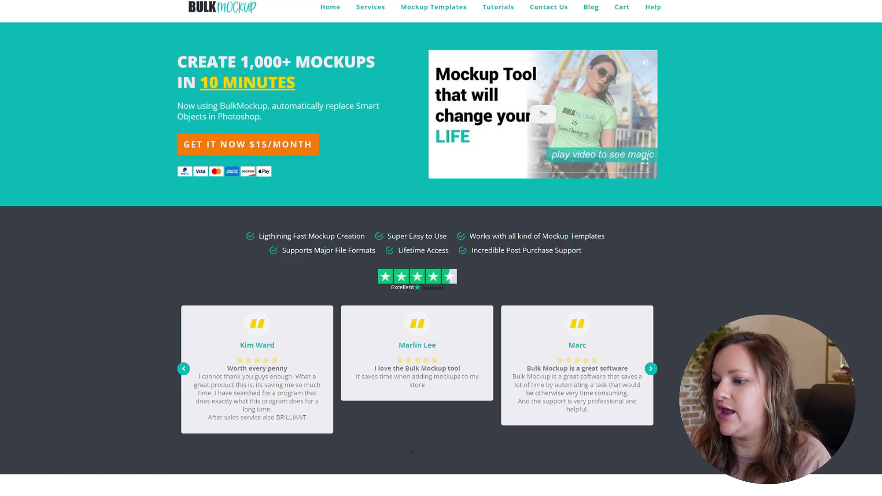
Switch to a maximized File Explorer window and check the contents of the desktop's Designs, Mockups and Export folders.
key("super+e")
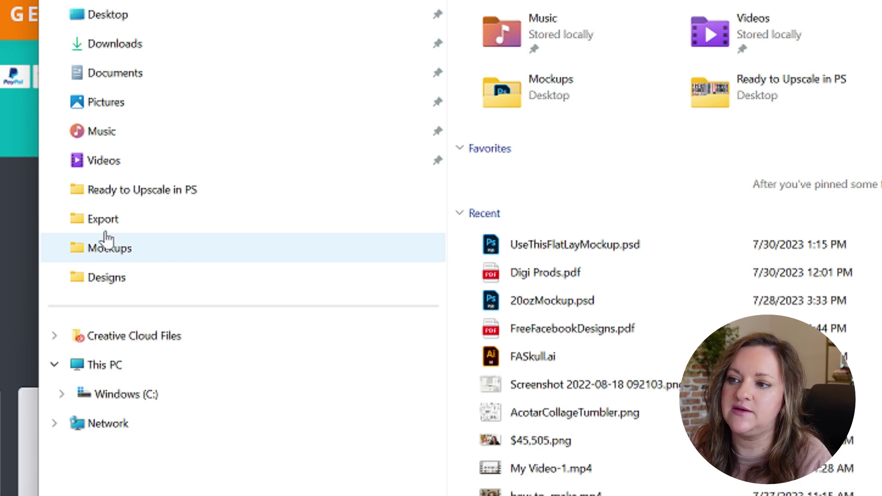
left_click(103, 283)
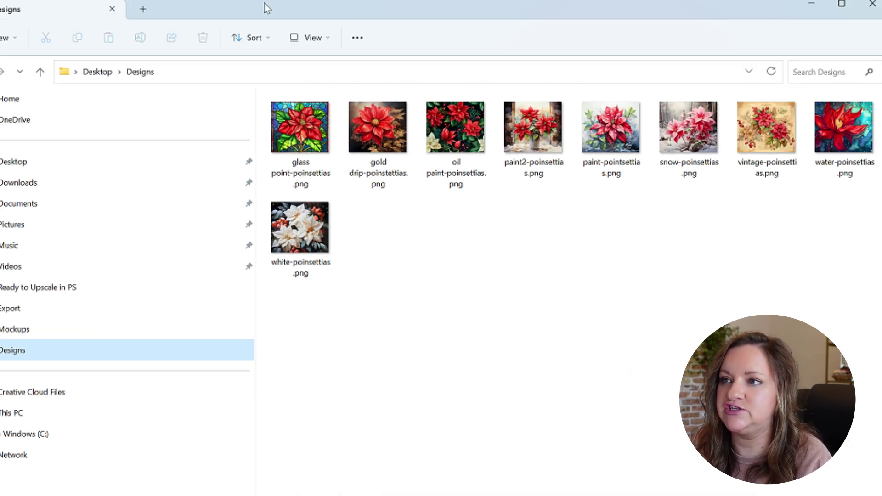
key("super+Up")
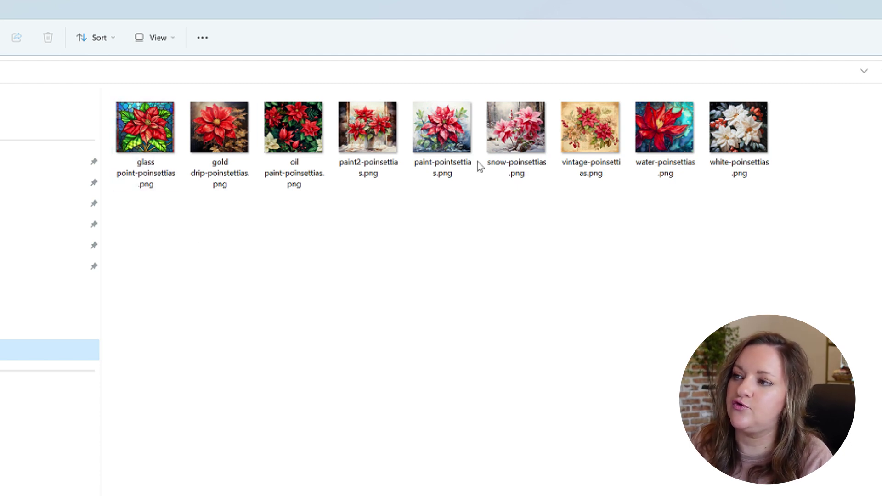
mouse_move(417, 154)
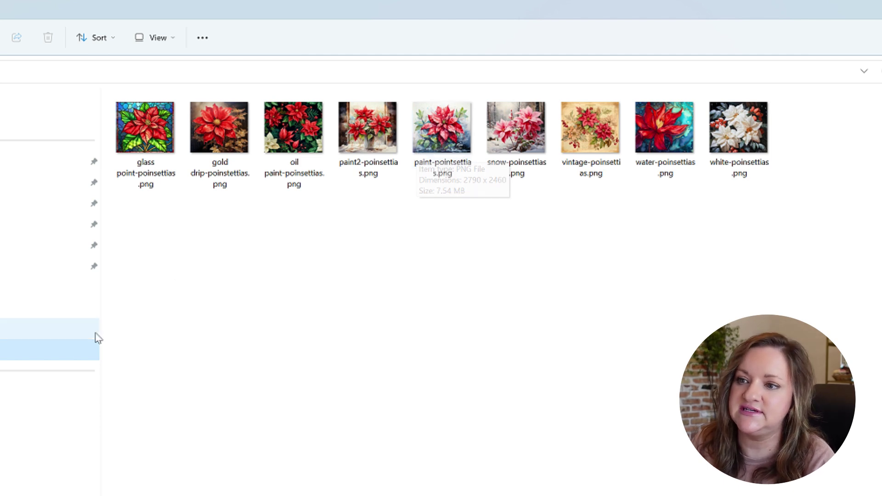
left_click(14, 328)
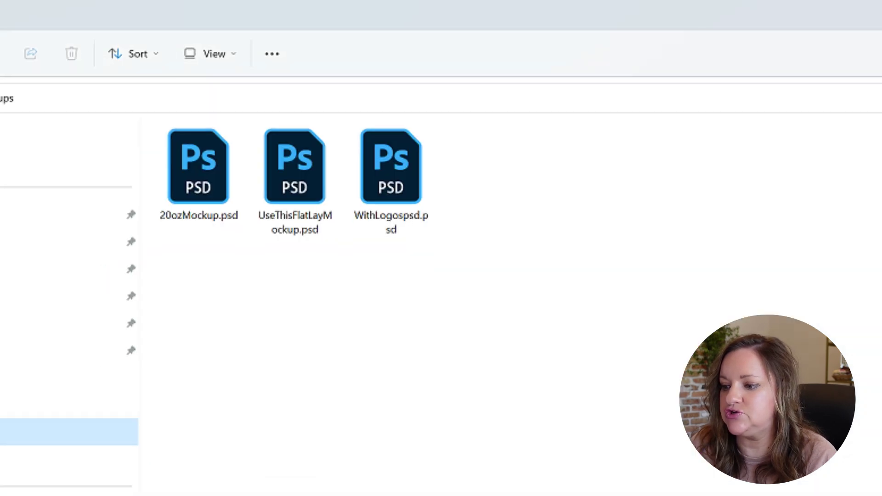
left_click(55, 313)
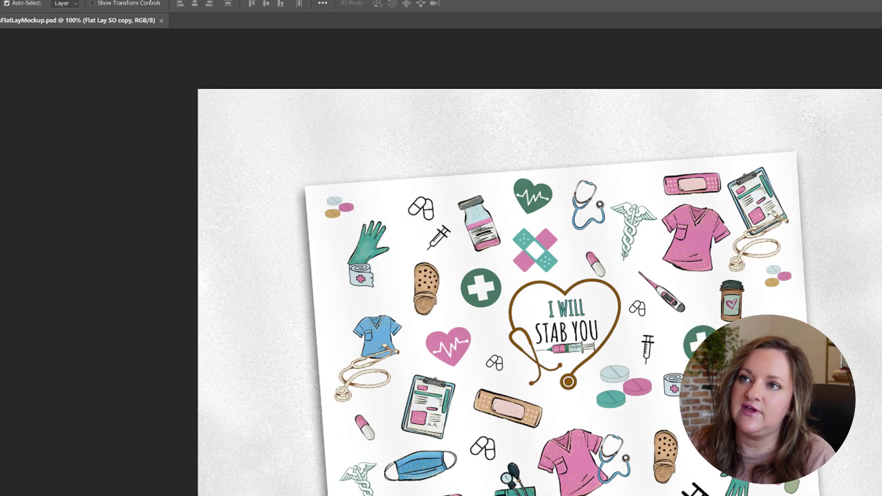
Open the Bulk Mockup plugin in Photoshop from the UseThisFlatLayMockup.psd document.
left_click(288, 8)
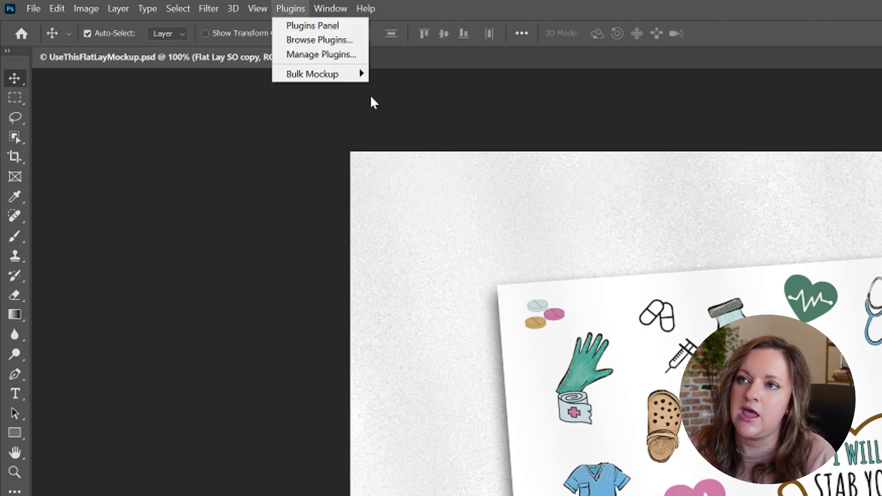
mouse_move(354, 80)
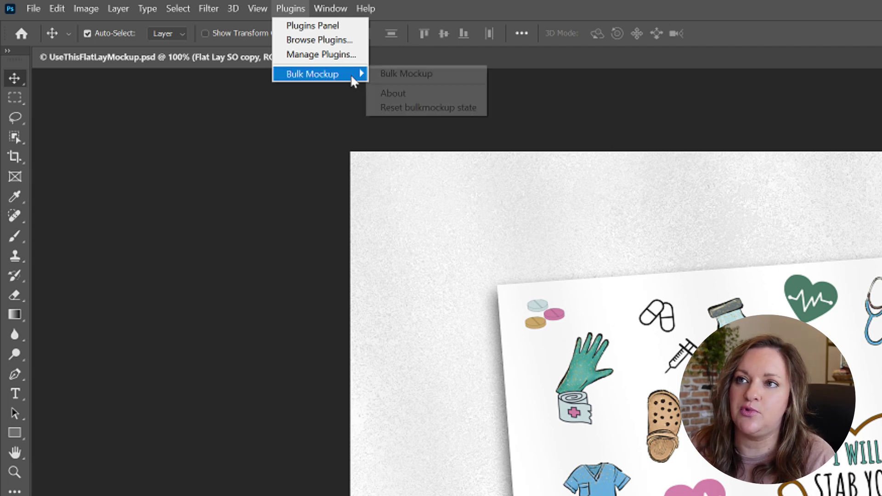
left_click(411, 77)
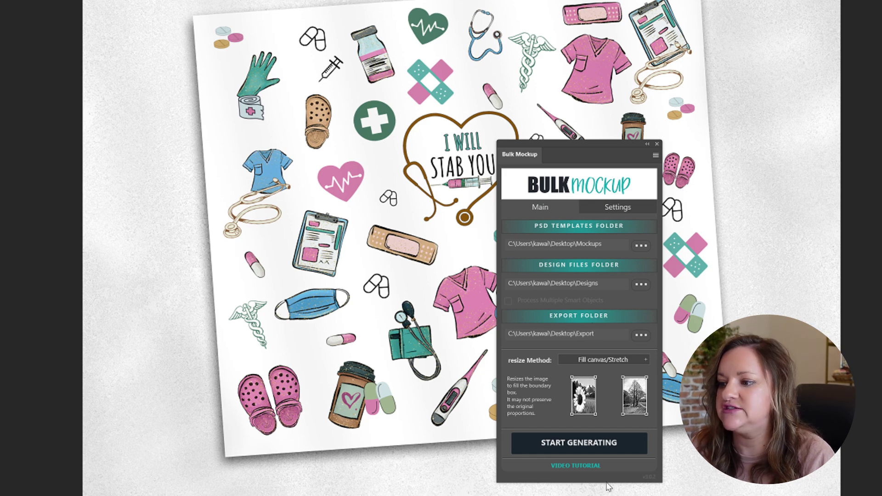
Generate the mockups with the Fill canvas/Stretch resize method and extend the Export folder window to full height.
left_click(633, 360)
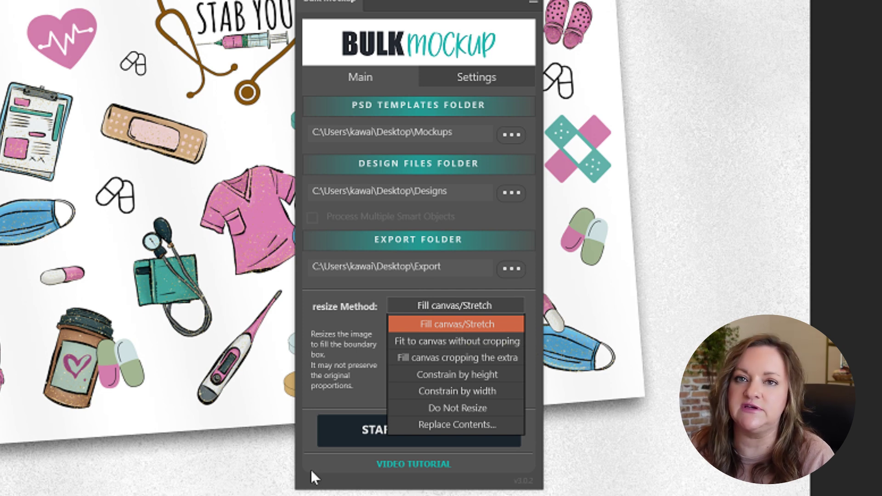
left_click(347, 442)
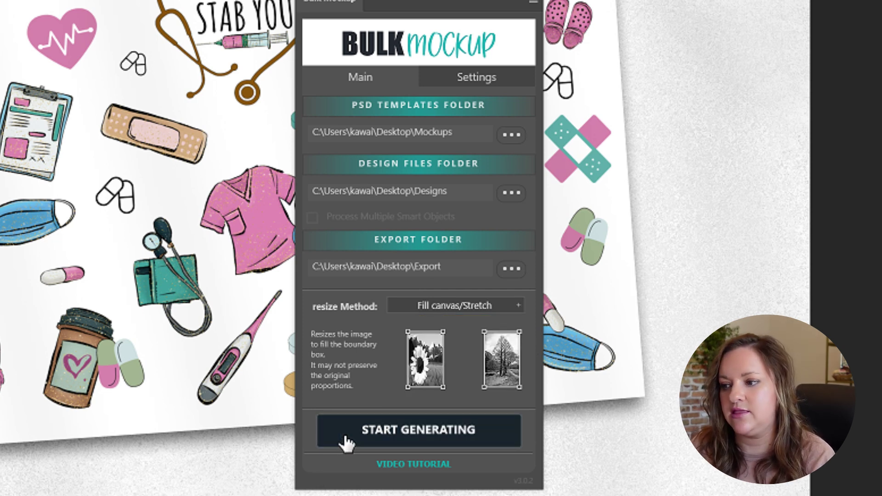
left_click(347, 442)
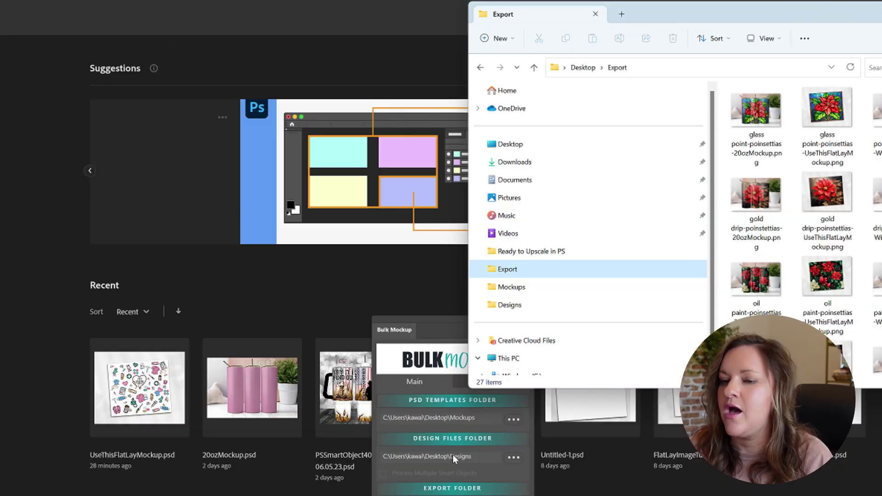
double_click(570, 388)
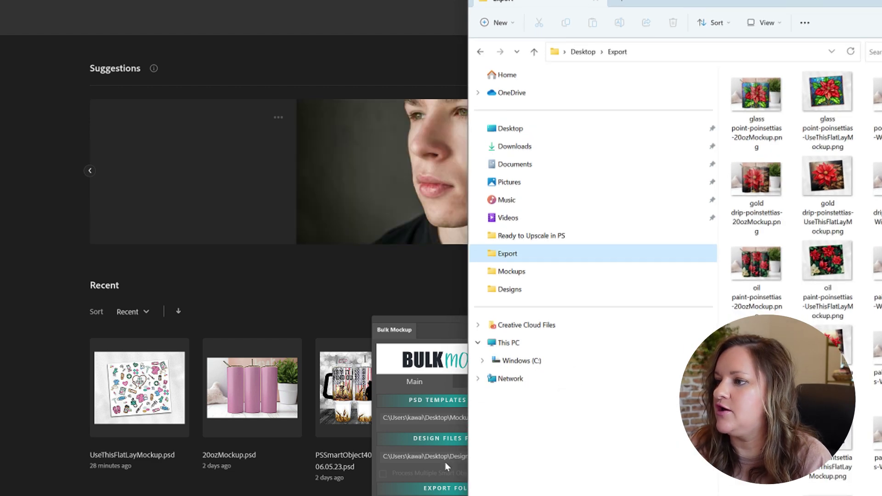
Maximize the Export folder window, move all the poinsettia PNG designs from the Designs folder into Export, and open Export.
double_click(470, 419)
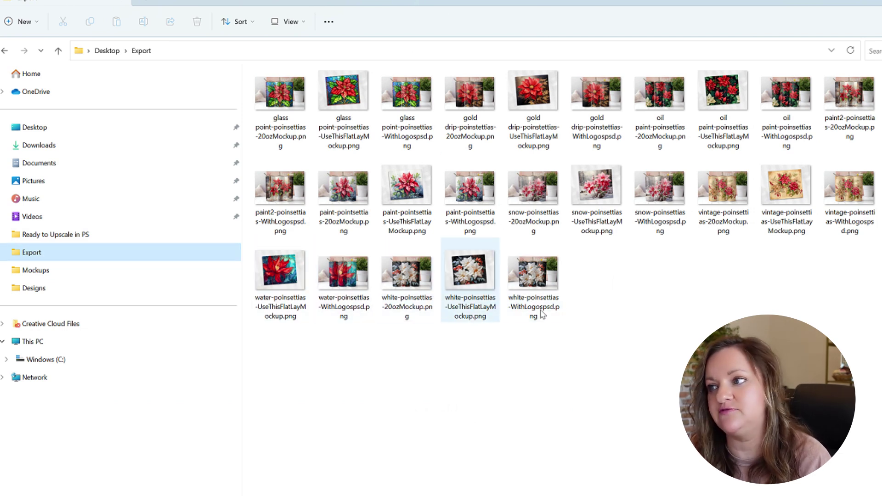
mouse_move(561, 316)
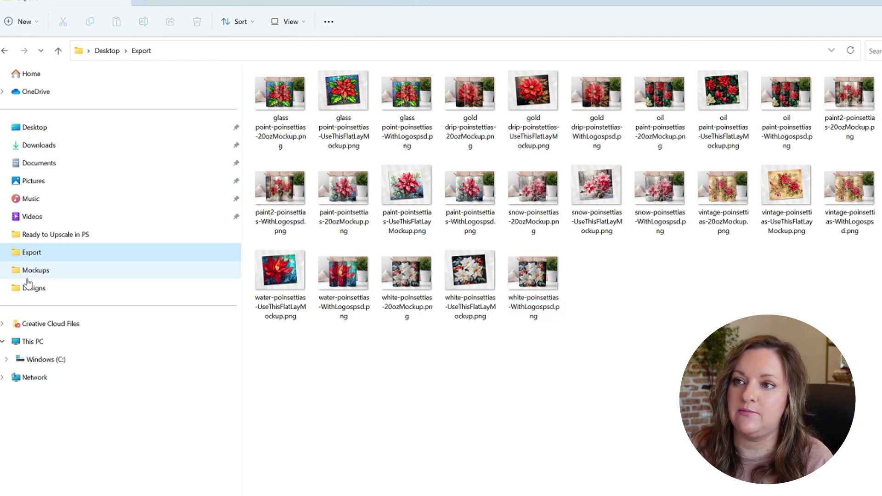
mouse_move(776, 225)
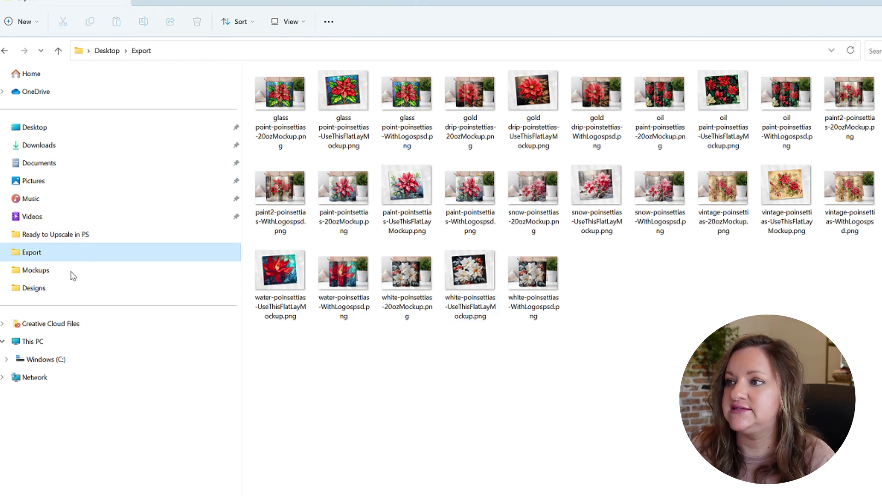
left_click(33, 294)
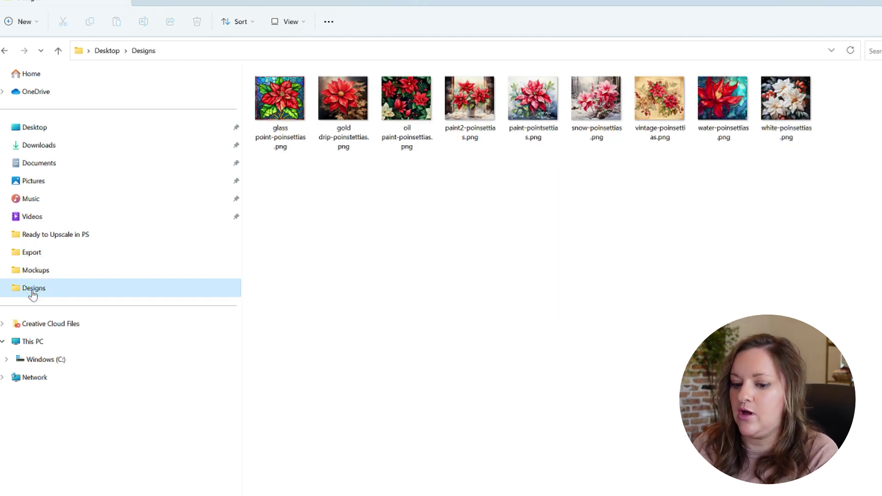
left_click_drag(251, 165, 698, 173)
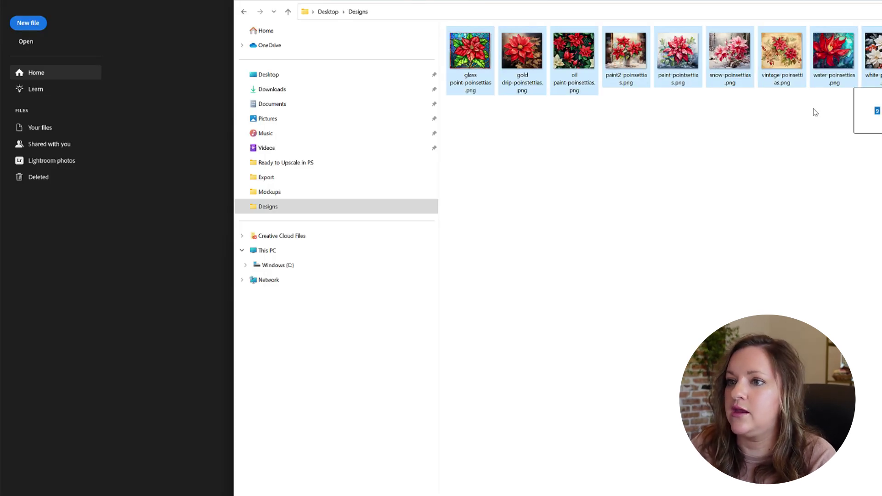
left_click_drag(815, 112, 280, 179)
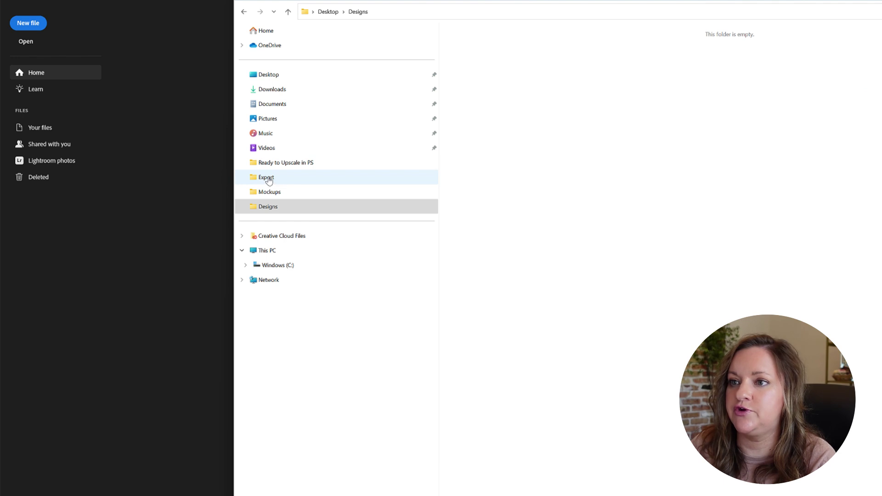
left_click(268, 178)
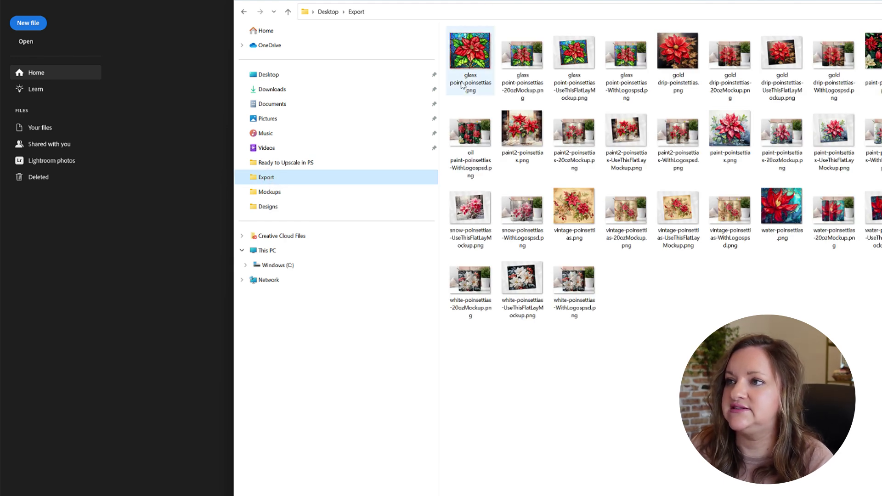
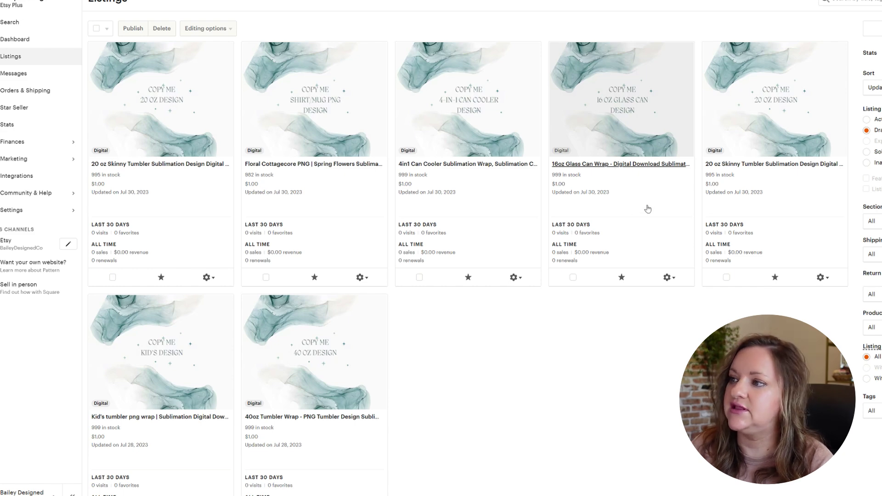
Switch to the Etsy draft listings and make a copy of the first 20 oz Skinny Tumbler listing.
scroll(782, 267, "down", 2)
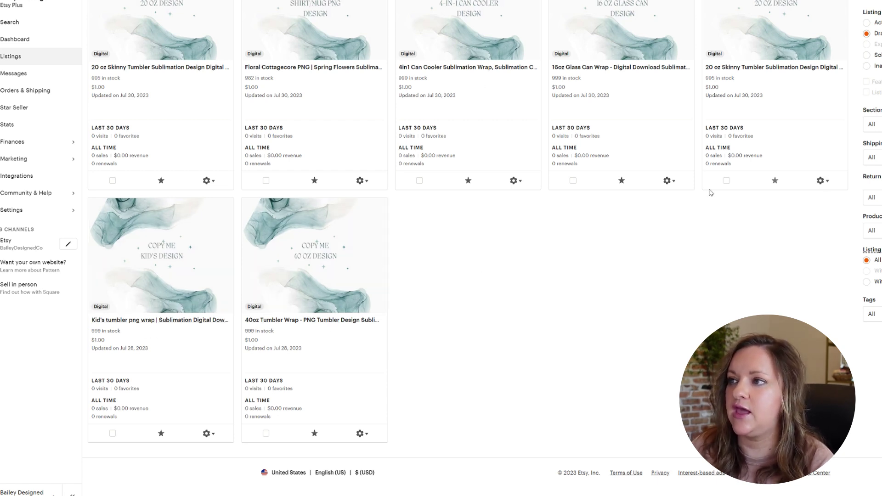
scroll(589, 292, "up", 2)
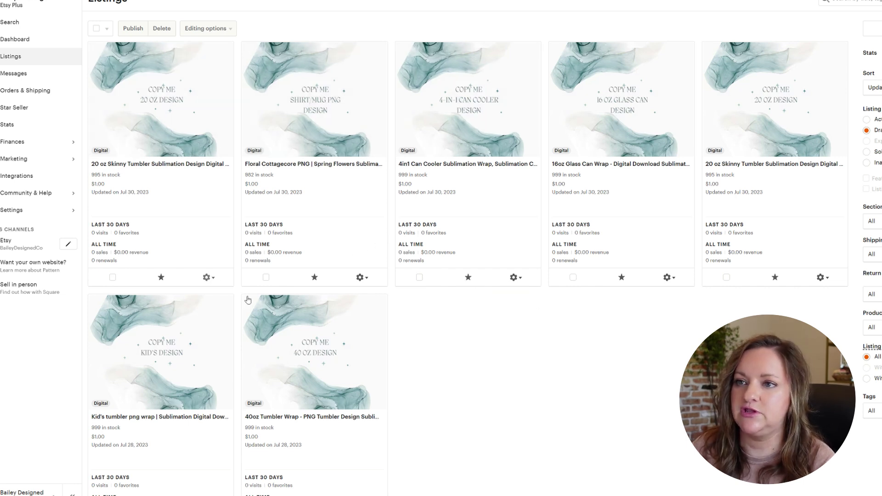
left_click(210, 278)
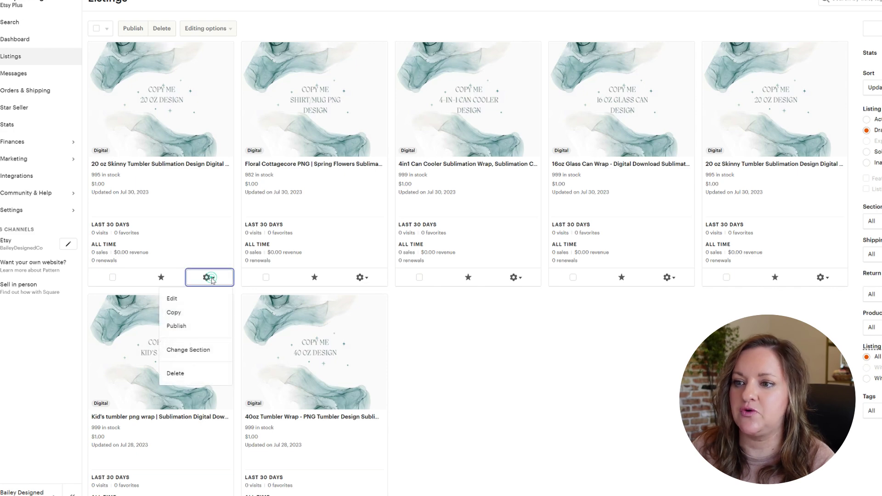
left_click(190, 316)
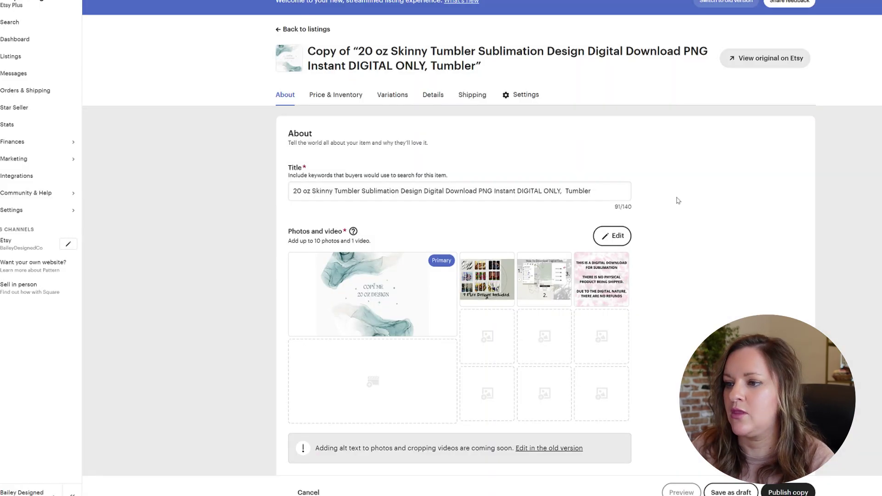
Upload the three glass point-poinsettias mockups from the Export folder as listing photos and delete the "Copy me 20 oz design" placeholder photo.
left_click(497, 339)
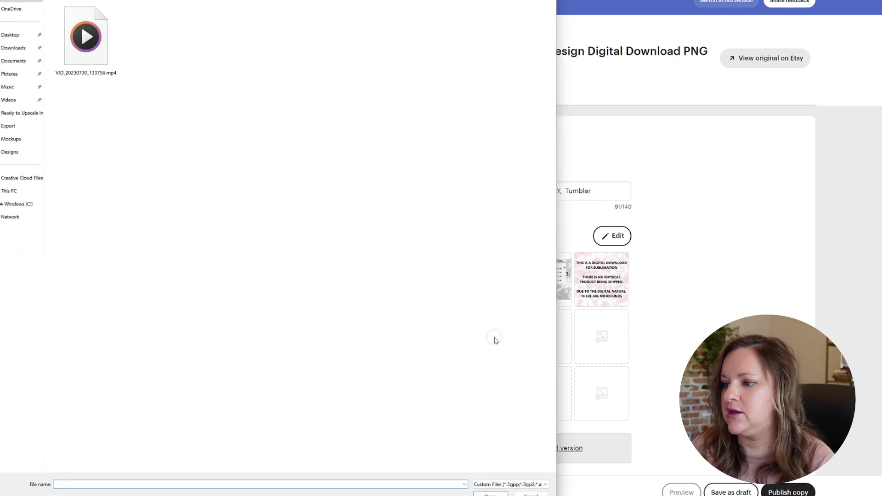
left_click(14, 129)
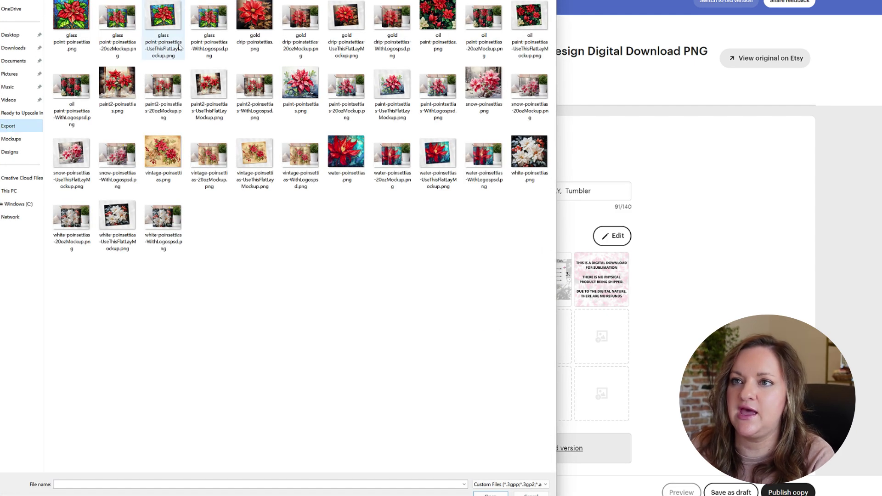
left_click(122, 21)
left_click(173, 20, "ctrl")
left_click(205, 28, "ctrl")
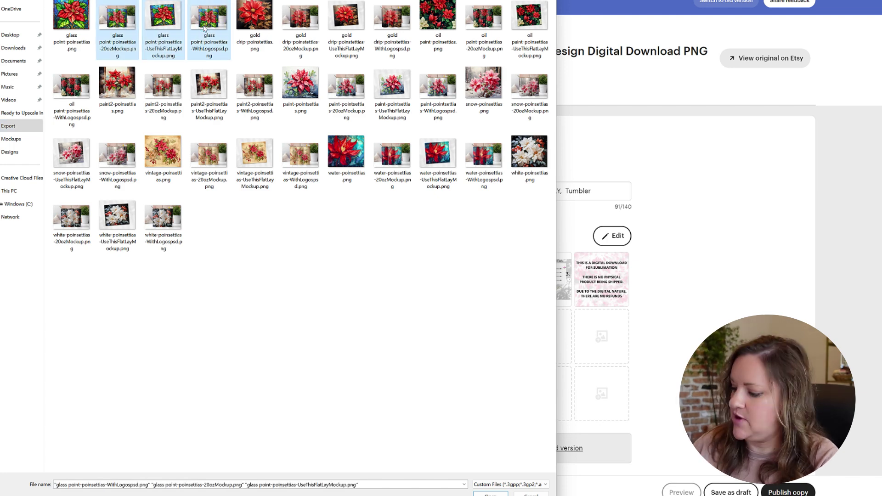
key("Return")
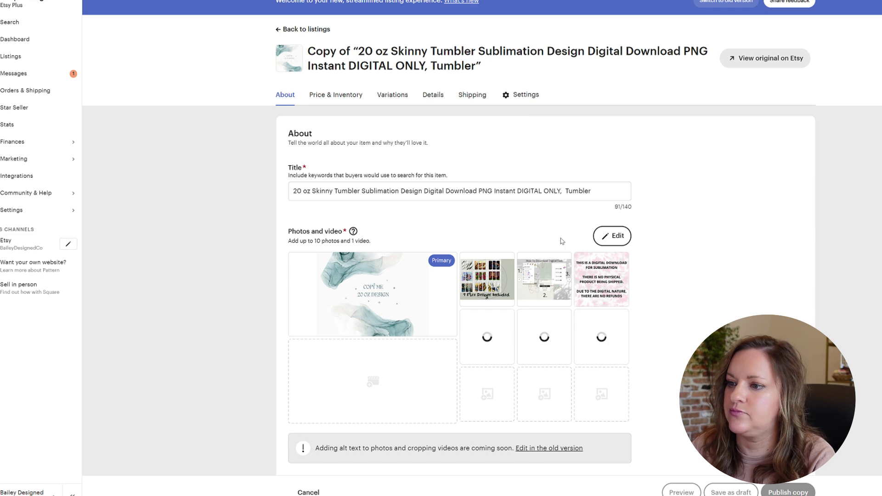
left_click(298, 328)
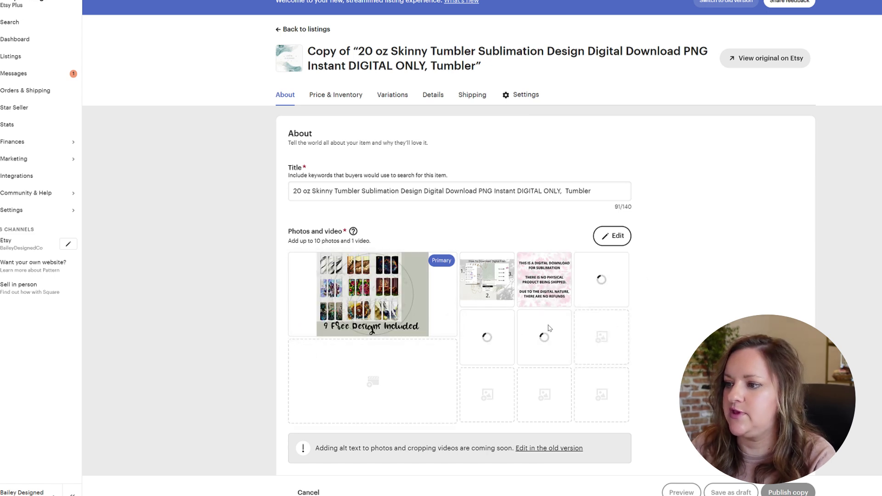
left_click(294, 191)
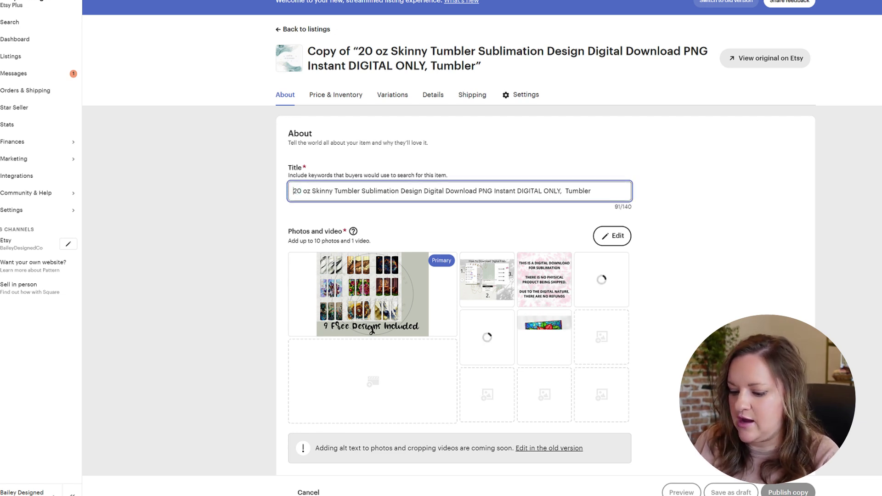
type("Pinsett")
key("BackSpace")
key("BackSpace")
key("BackSpace")
key("BackSpace")
key("BackSpace")
key("BackSpace")
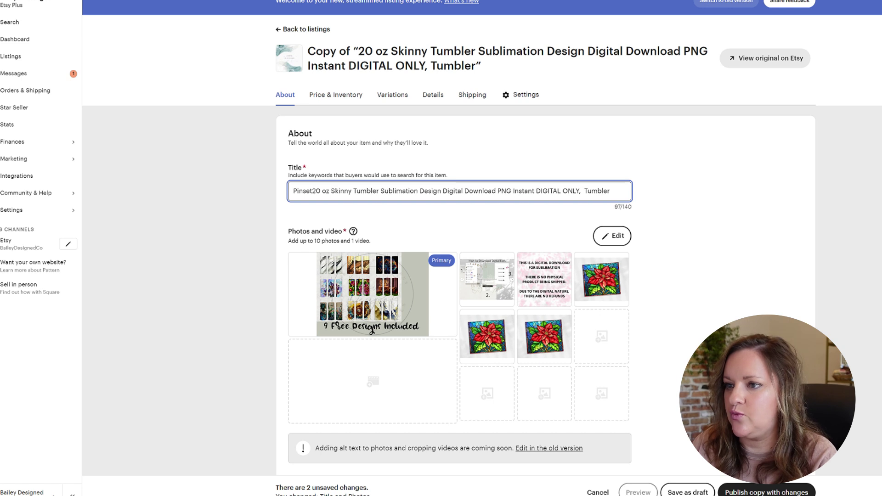
type("oins")
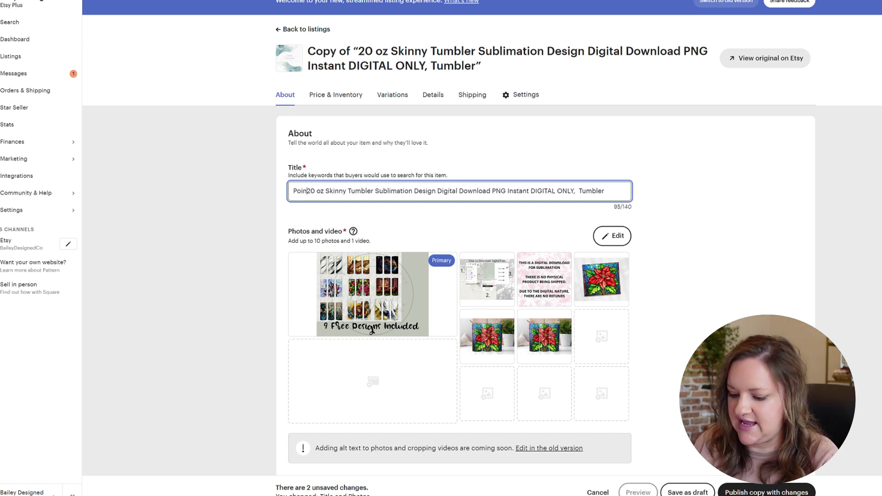
type("etta")
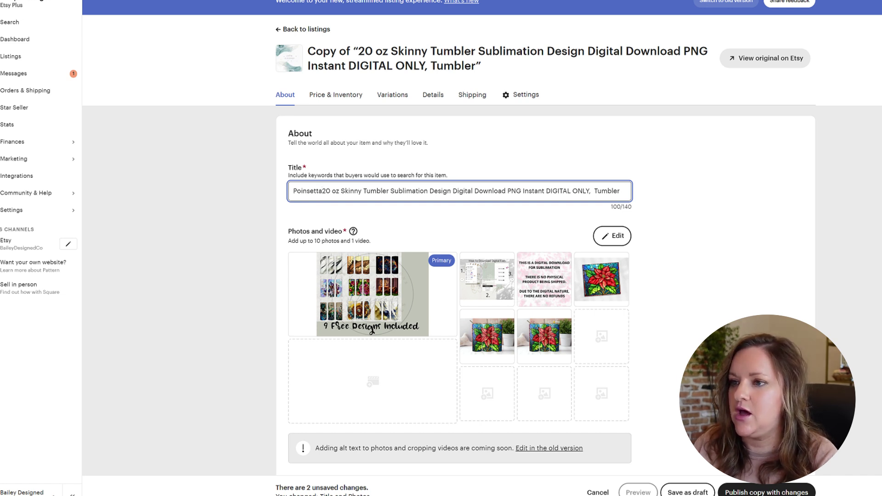
key("BackSpace")
key("BackSpace")
key("BackSpace")
key("BackSpace")
key("BackSpace")
key("BackSpace")
key("BackSpace")
key("BackSpace")
key("BackSpace")
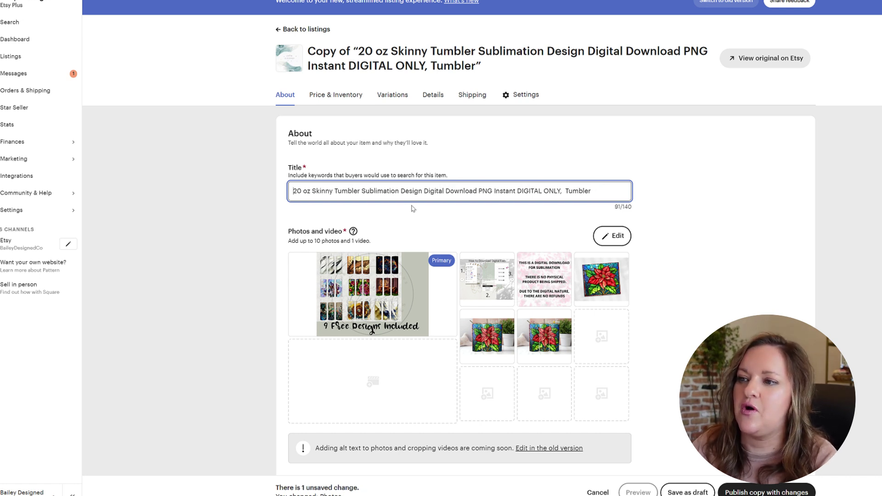
key("Home")
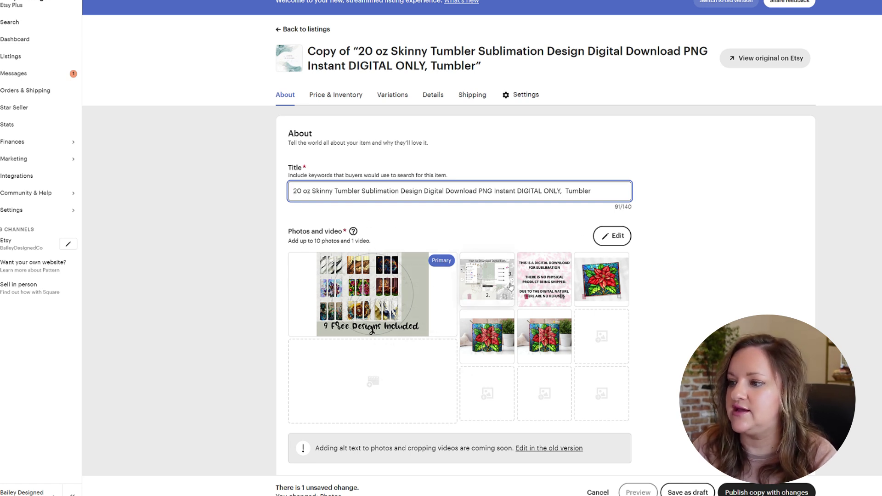
Make a glass poinsettia tumbler mockup the primary photo and move the flat lay and other tumbler mockup earlier in the photo order.
left_click(546, 325)
left_click_drag(546, 325, 372, 294)
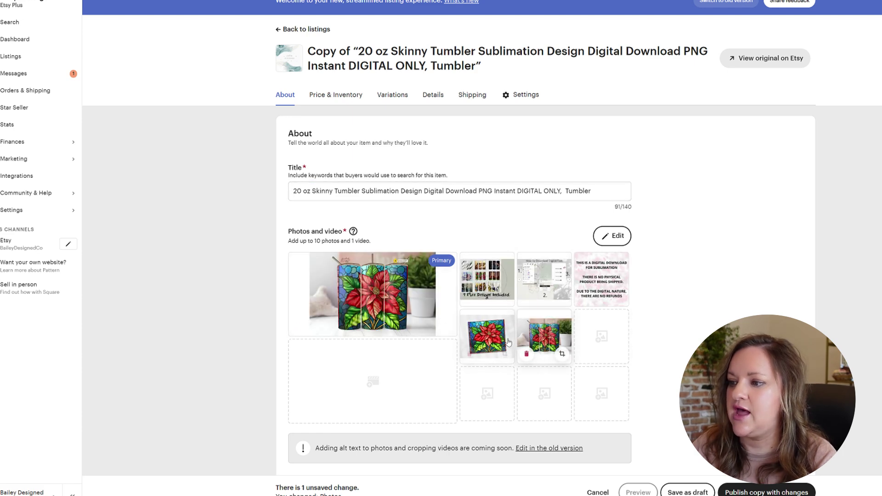
left_click_drag(487, 337, 545, 279)
left_click_drag(554, 349, 490, 338)
Replace the digital file Affirmation1Mockup.png with glasspoint-poinsettias.png and glasspoint-poinsettias-20ozMockup.png from the Export folder.
scroll(504, 392, "down", 7)
scroll(503, 392, "down", 2)
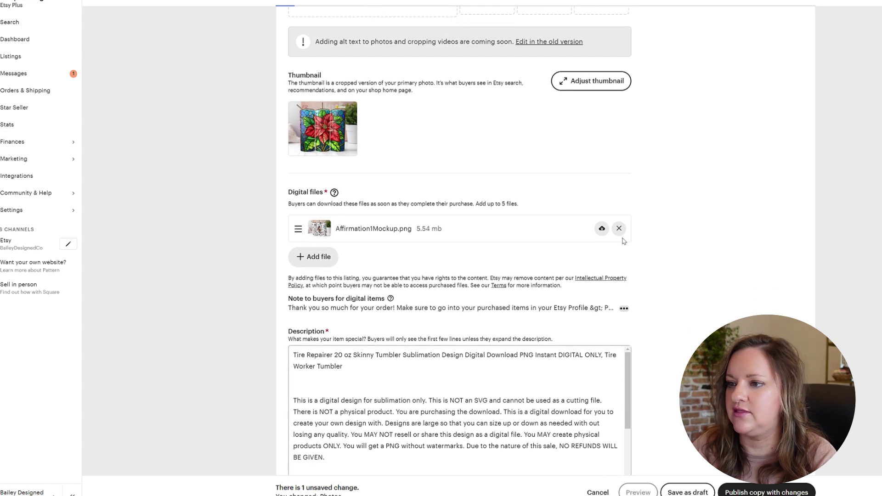
left_click(314, 258)
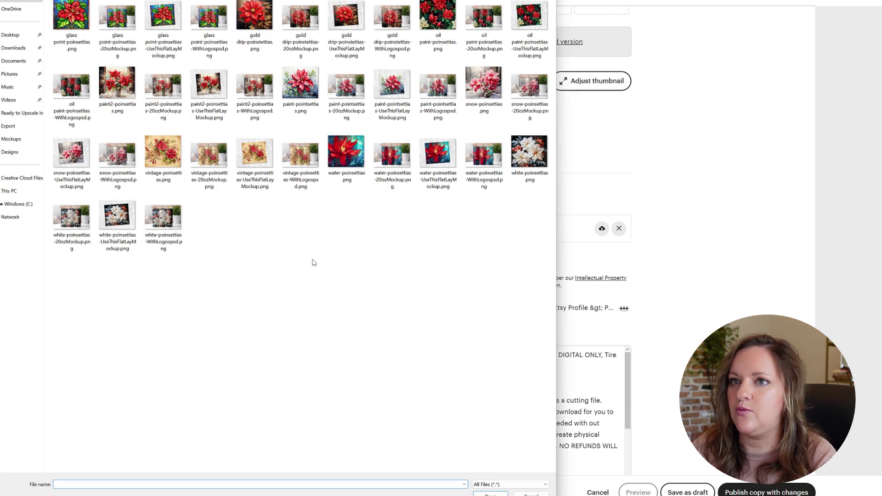
double_click(76, 18)
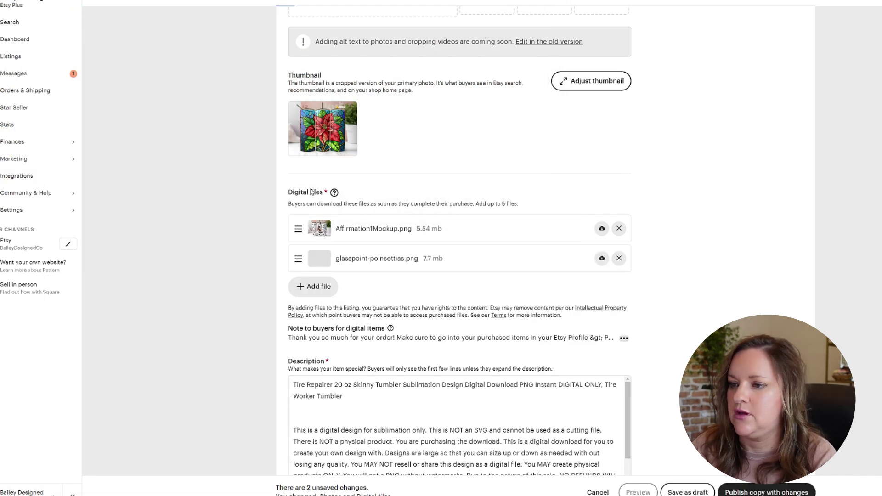
left_click(619, 229)
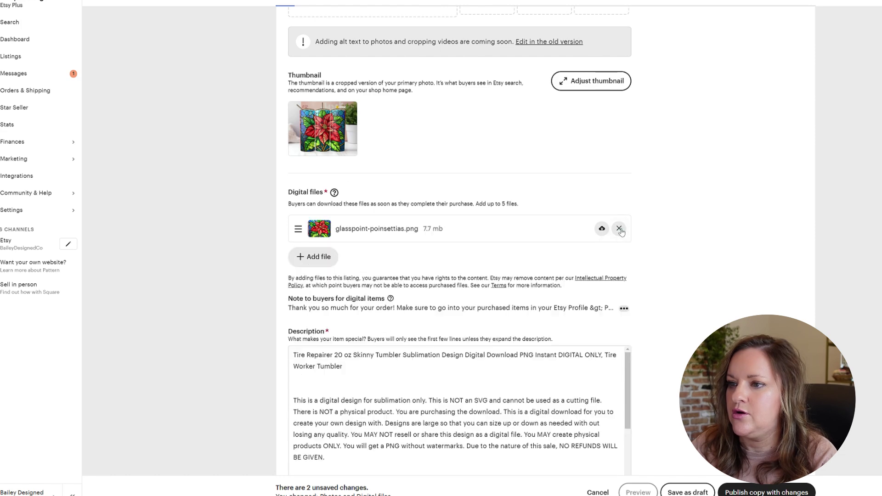
left_click(322, 259)
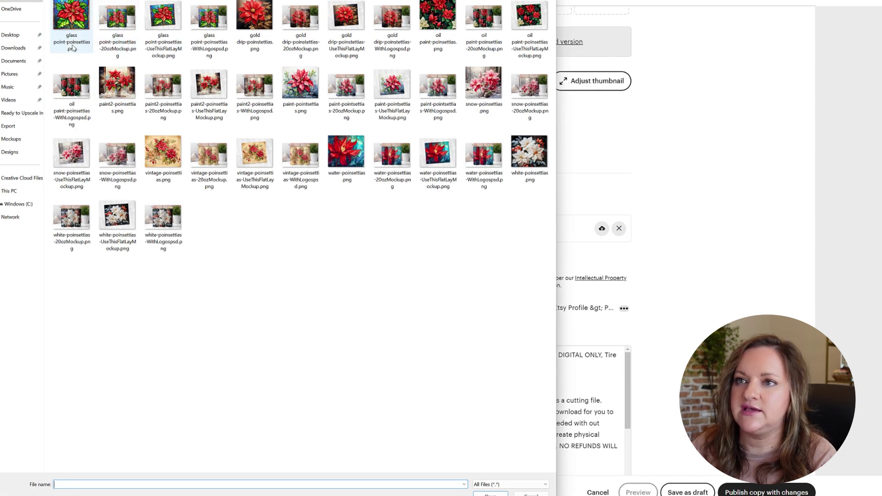
double_click(115, 23)
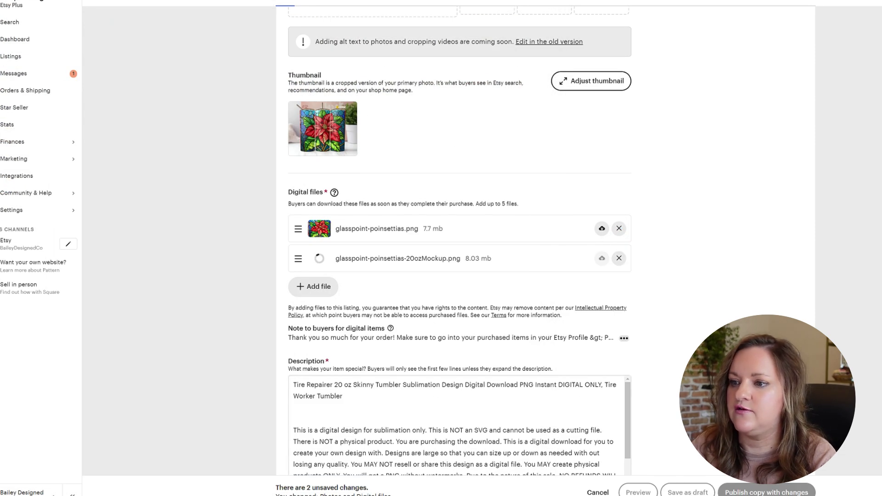
Review the copied listing's description text and its digital files section.
scroll(369, 312, "down", 2)
scroll(460, 276, "down", 4)
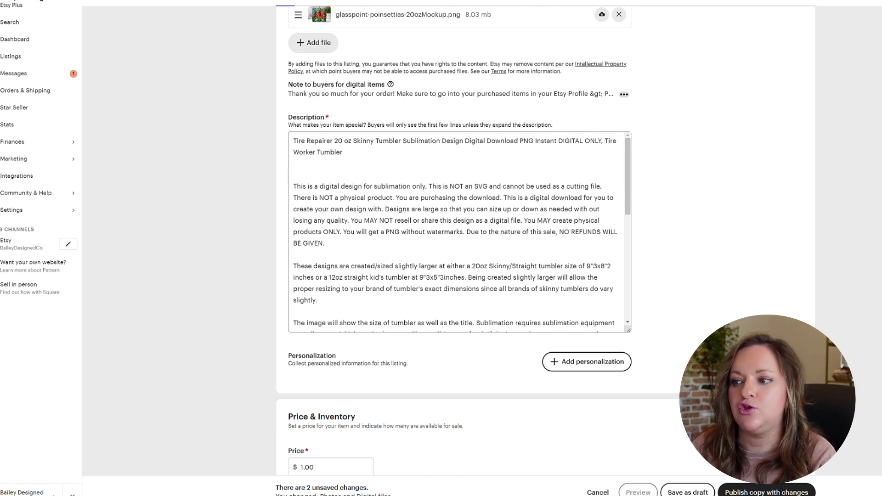
scroll(460, 230, "down", 8)
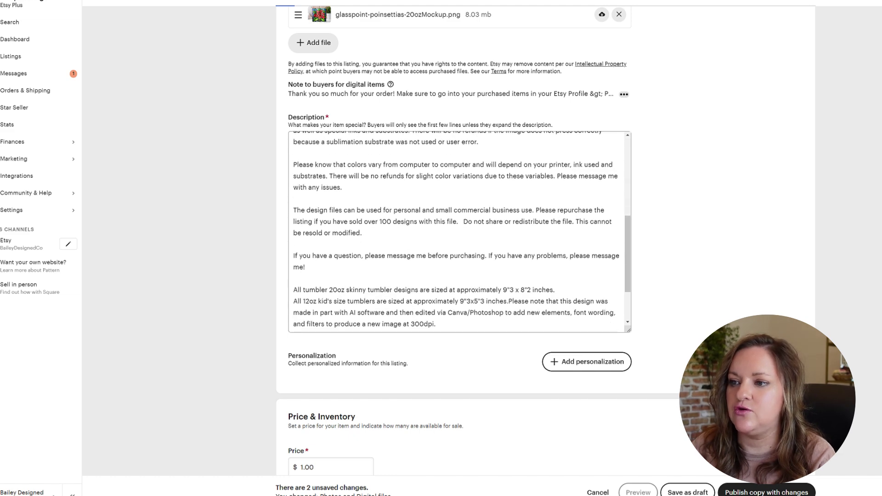
scroll(460, 230, "up", 7)
scroll(459, 229, "up", 2)
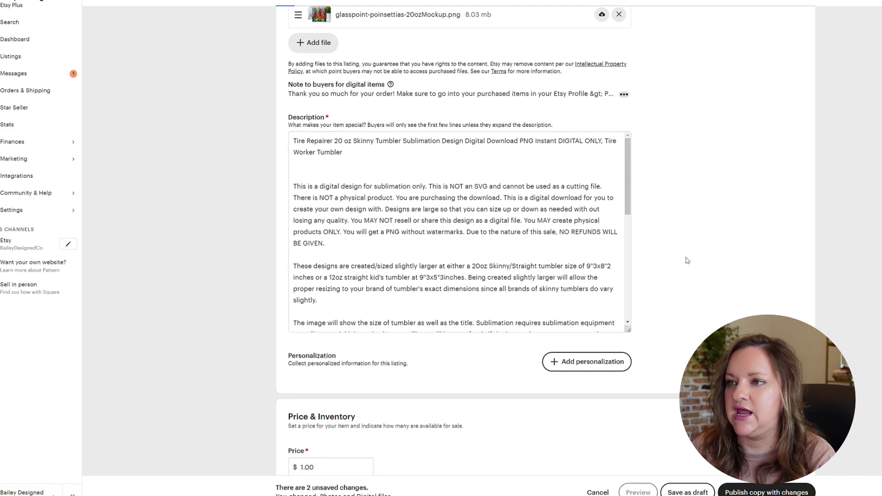
scroll(687, 261, "up", 5)
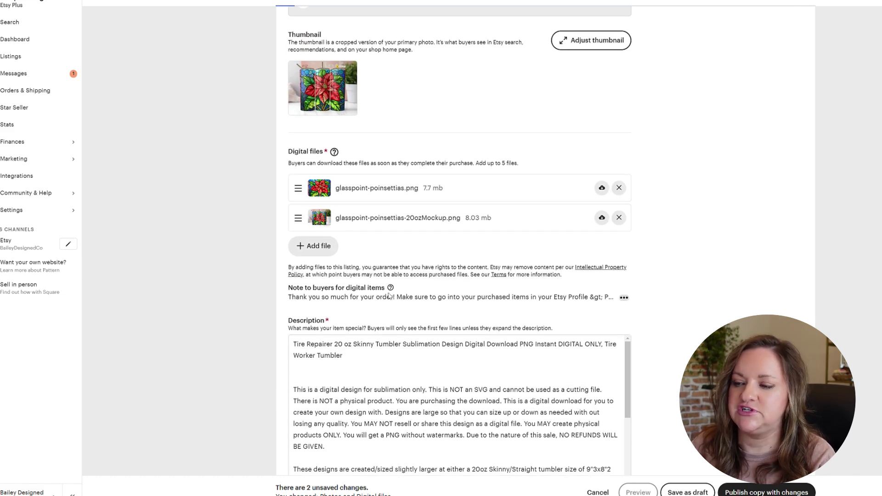
mouse_move(390, 290)
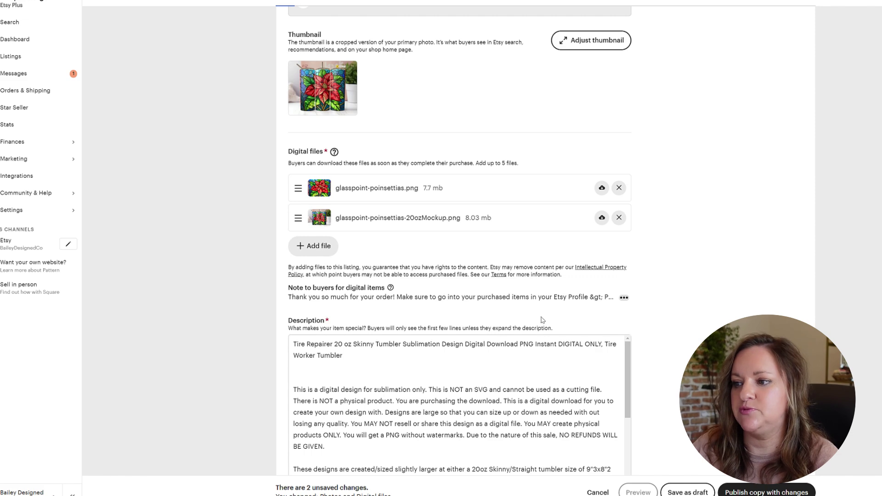
Set the glass poinsettia listing's quantity to 999.
scroll(686, 343, "down", 10)
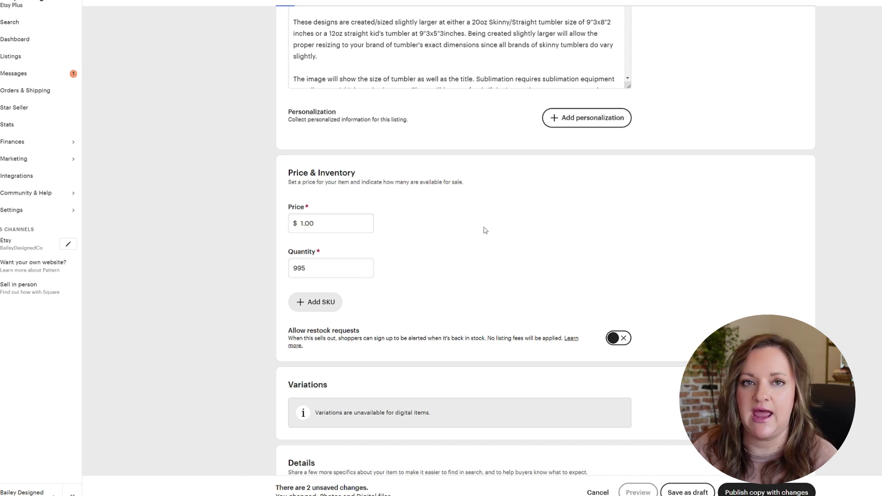
scroll(423, 262, "down", 3)
left_click(322, 146)
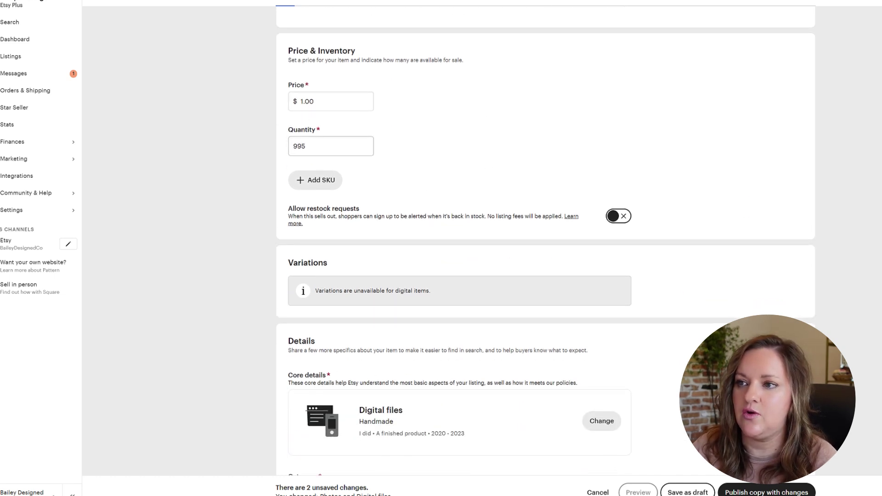
left_click_drag(336, 144, 265, 141)
type("999")
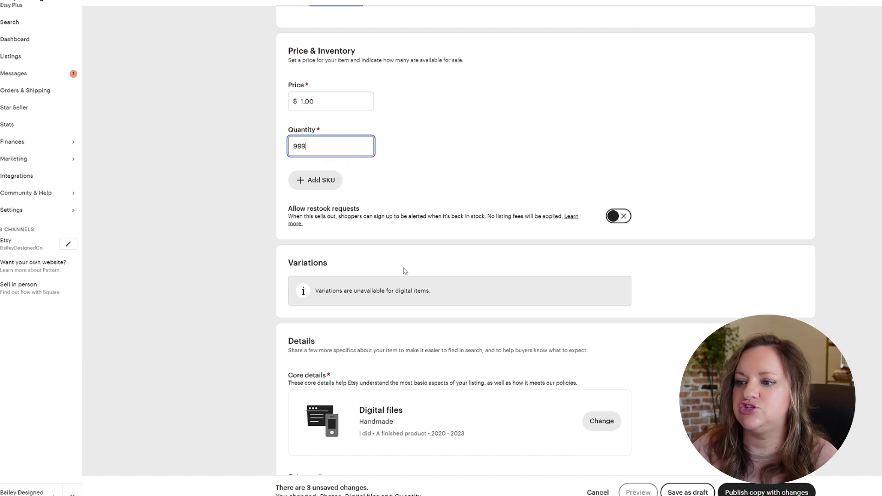
Check the listing's details, tags and shop section, and turn on Etsy Ads for it.
scroll(405, 271, "down", 9)
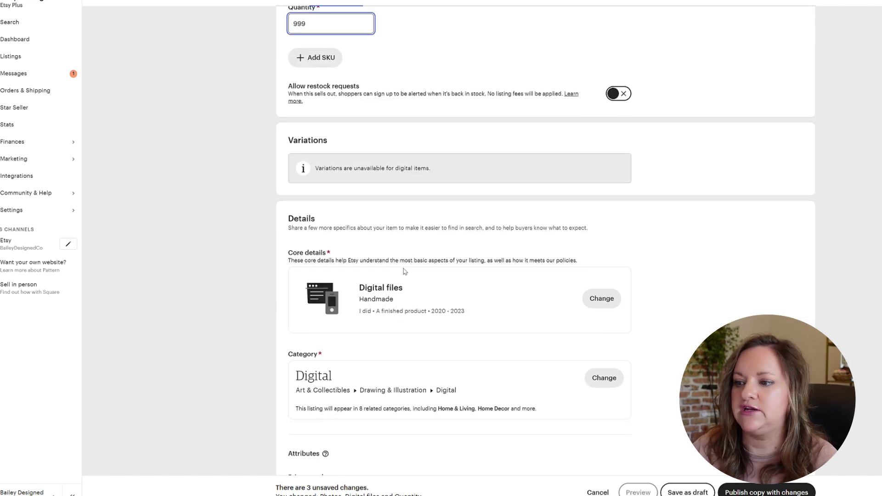
scroll(404, 271, "down", 3)
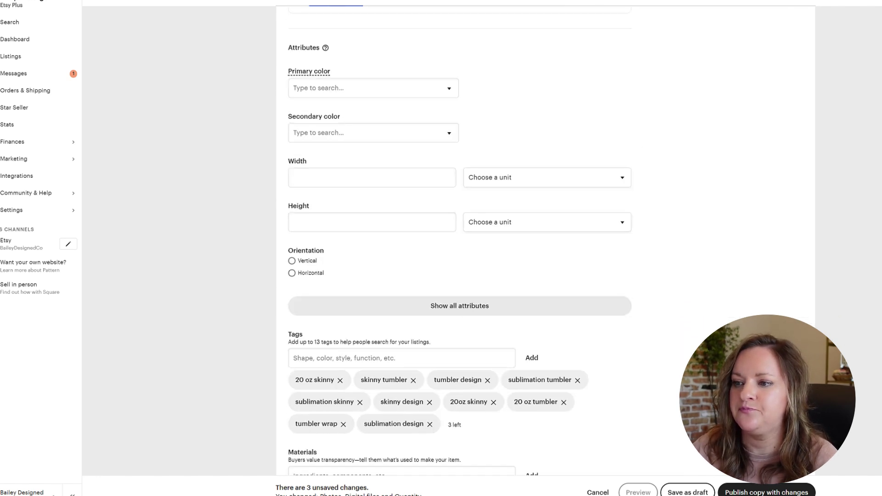
scroll(405, 147, "down", 1)
scroll(611, 201, "down", 3)
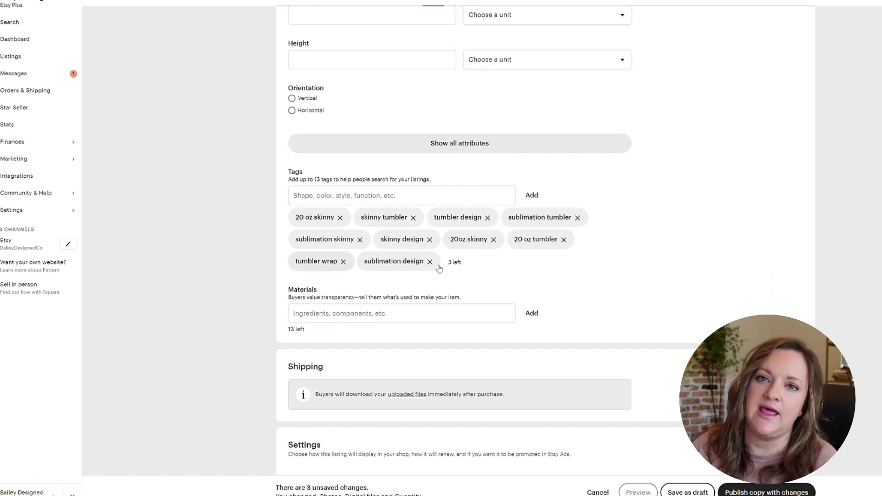
scroll(512, 281, "down", 1)
scroll(512, 281, "down", 7)
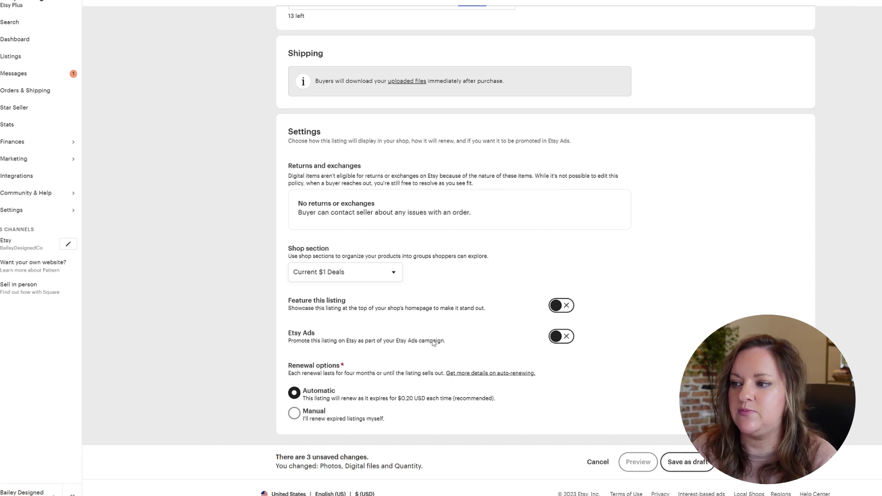
left_click(568, 338)
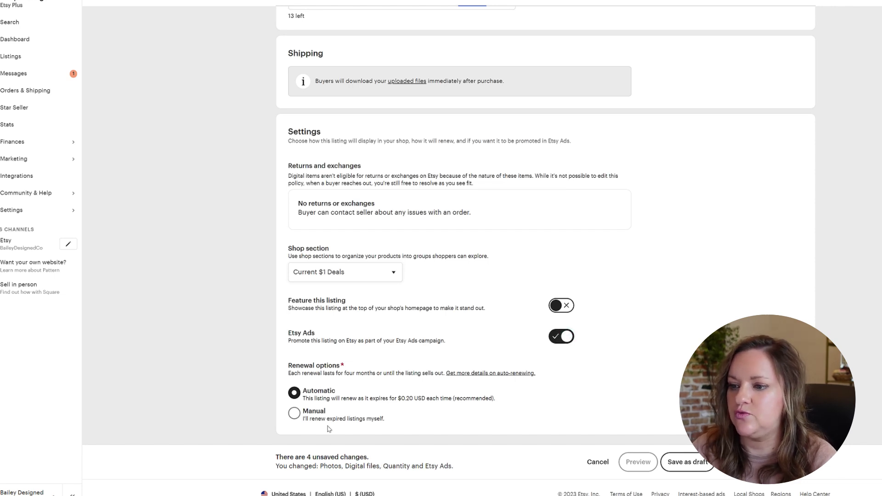
Recheck the listing's photos and digital files and save it as a draft.
scroll(413, 461, "up", 15)
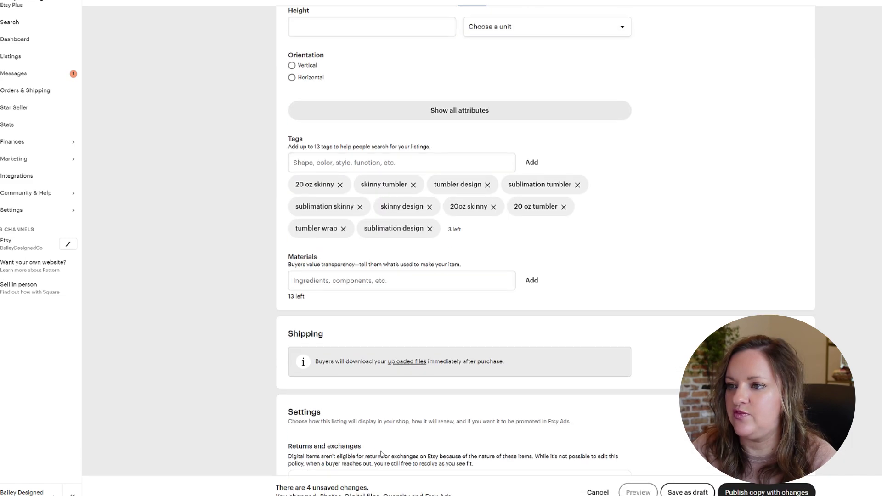
scroll(381, 454, "up", 10)
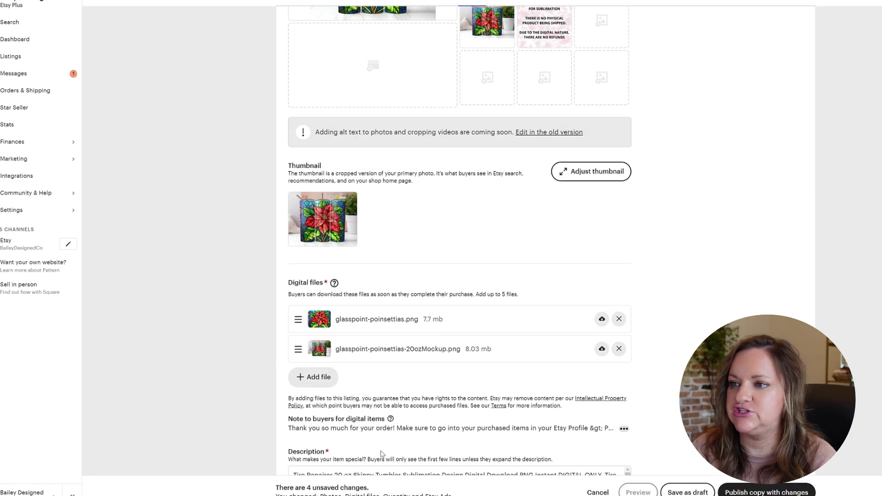
scroll(381, 454, "up", 3)
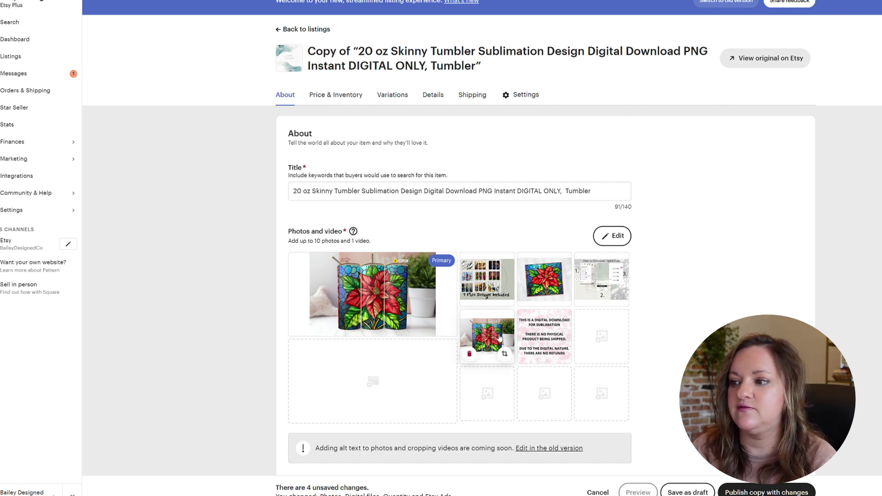
scroll(634, 390, "down", 6)
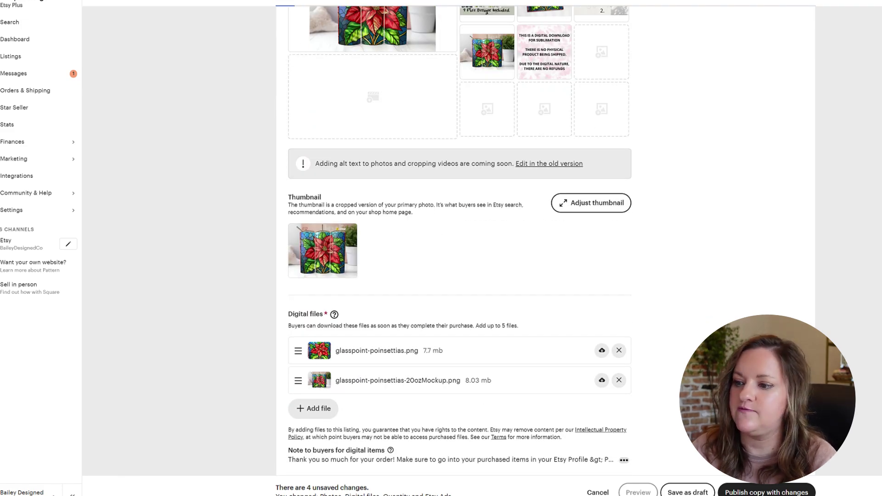
scroll(688, 454, "up", 4)
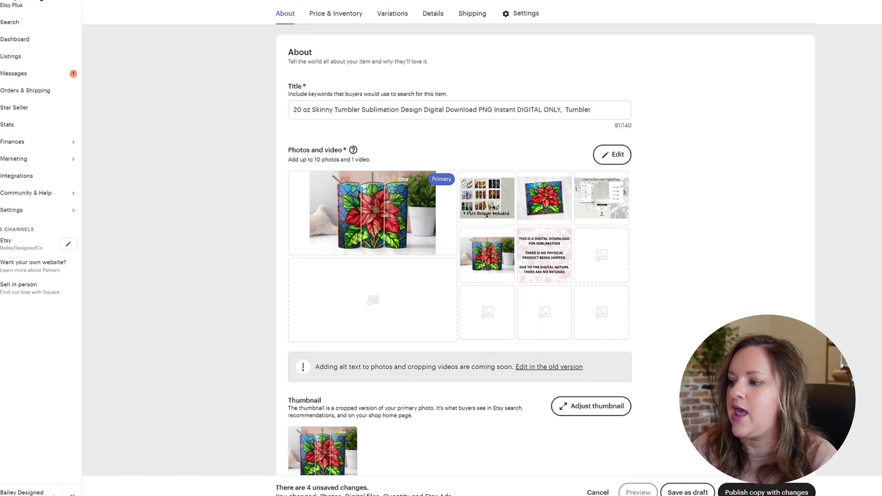
left_click(685, 493)
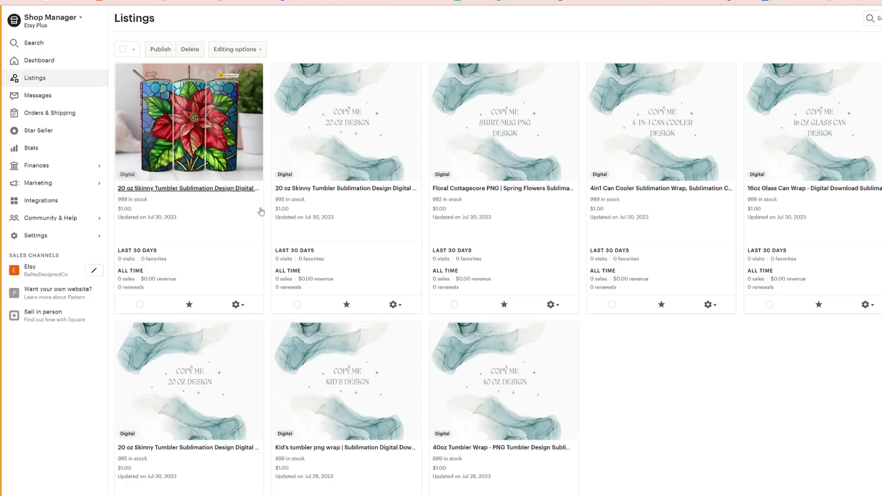
Copy the glass poinsettia draft and replace its glass mockup photos with the three gold drip poinsettia mockups.
left_click(256, 199)
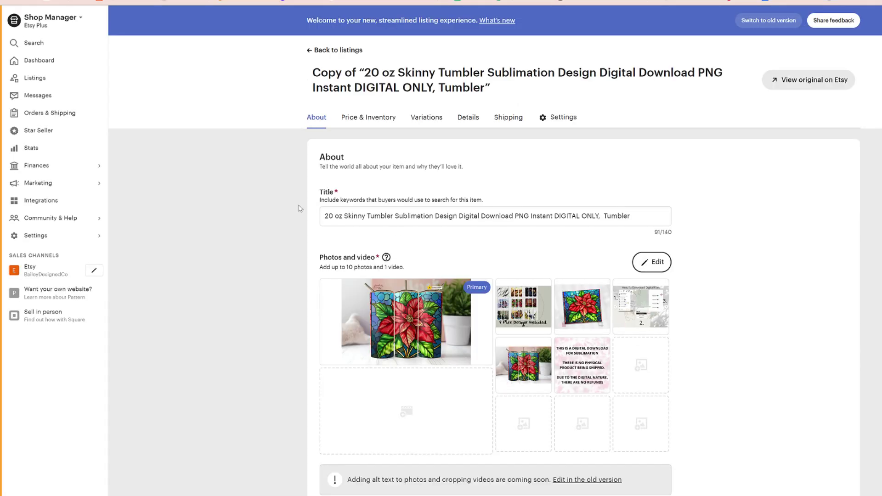
left_click(330, 353)
left_click(641, 306)
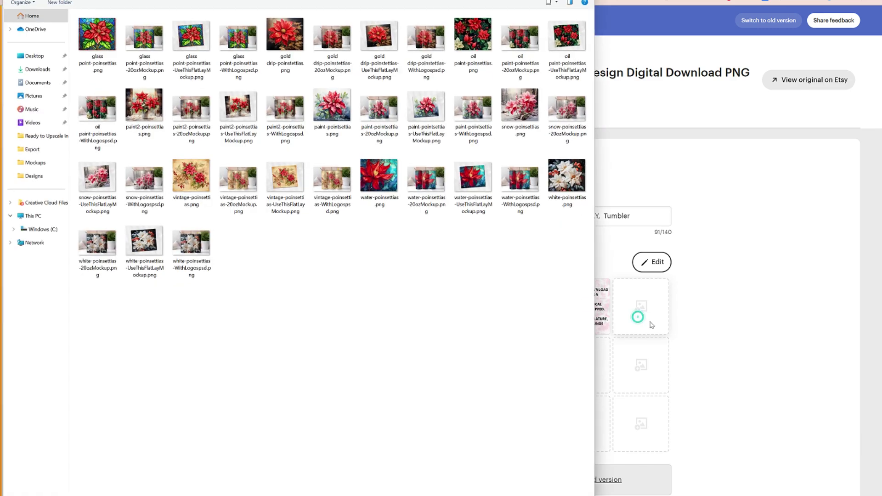
left_click(328, 40)
left_click(379, 37, "ctrl")
left_click(427, 37, "ctrl")
key("Return")
Replace the two glass poinsettia digital files with golddrip-poinstettias.png and golddrip-poinstettias-20ozMockup.png.
scroll(658, 271, "down", 8)
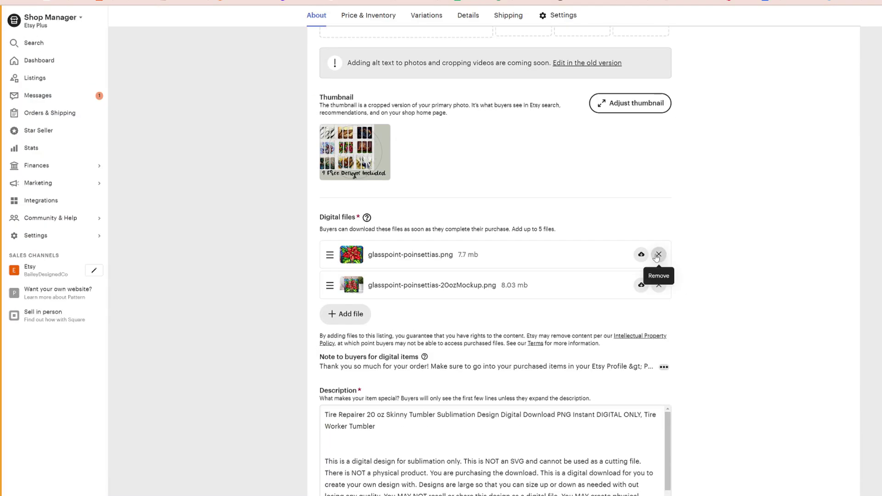
left_click(657, 254)
left_click(657, 254)
left_click(496, 277)
left_click(285, 41)
left_click(333, 41, "ctrl")
key("Return")
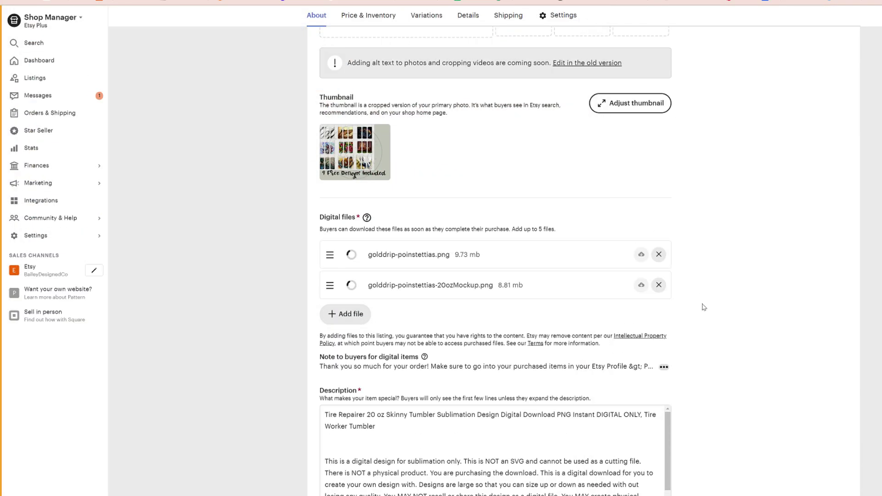
Finish the gold drip draft with its tumbler mockup as primary photo, and copy the first poinsettia tumbler draft in the listings.
scroll(702, 307, "up", 10)
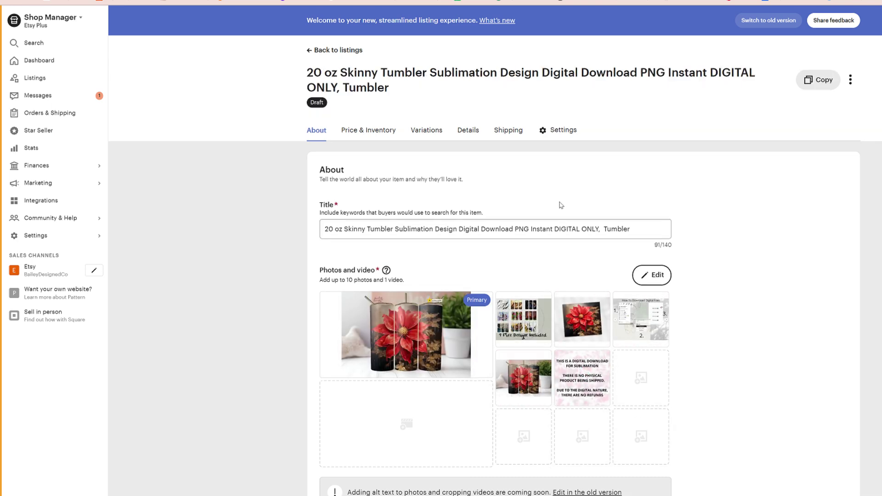
left_click(321, 50)
left_click(239, 304)
left_click(219, 343)
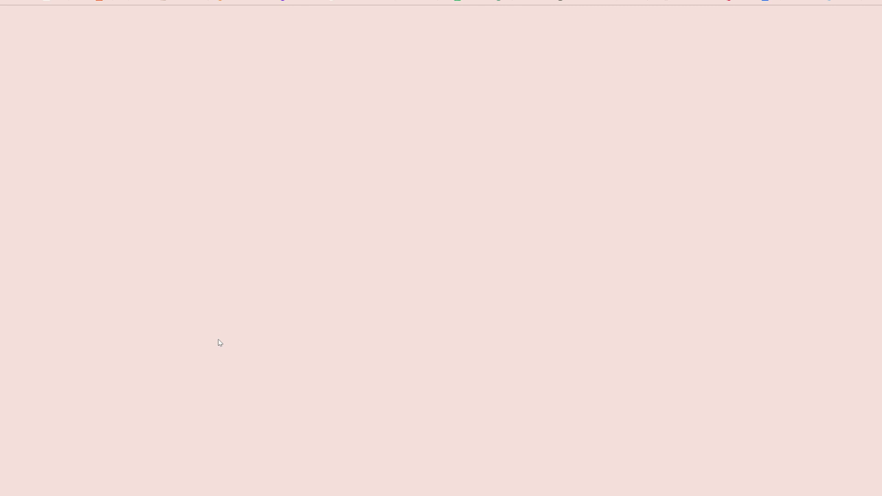
Replace the copied listing's poinsettia mockup photos with the three oil paint poinsettia mockups.
left_click(506, 325)
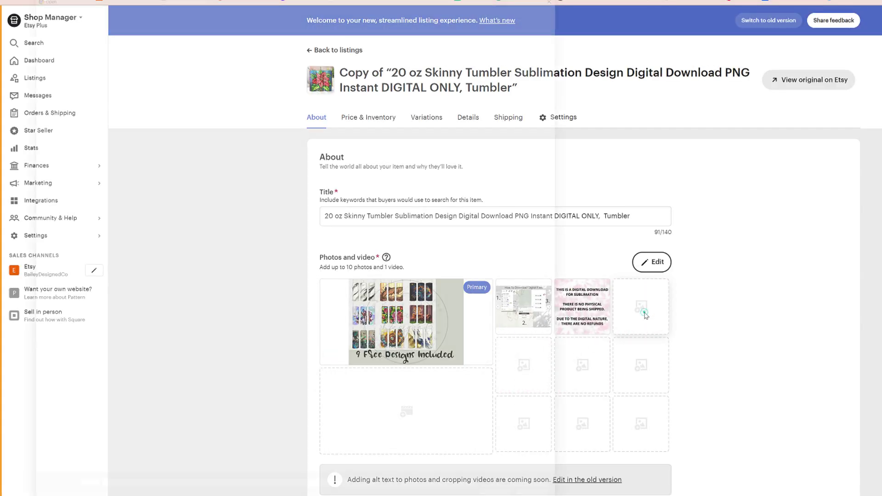
left_click(524, 365)
left_click(521, 46)
left_click(568, 46, "ctrl")
left_click(97, 117, "ctrl")
key("Return")
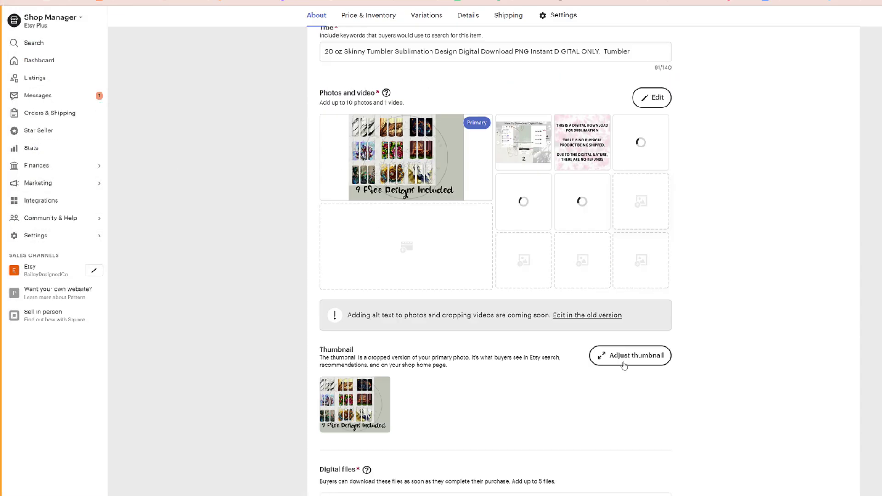
Replace the digital files with the oil paint poinsettia design PNG and its 20ozMockup PNG, and finish the listing as a draft.
scroll(622, 360, "down", 5)
left_click(656, 252)
left_click(508, 285)
left_click(473, 34)
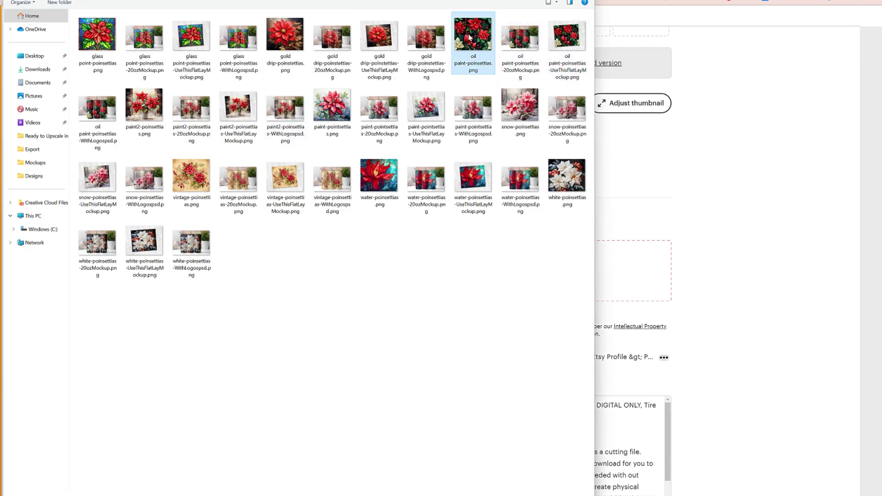
left_click(521, 35, "ctrl")
key("Return")
scroll(693, 242, "up", 5)
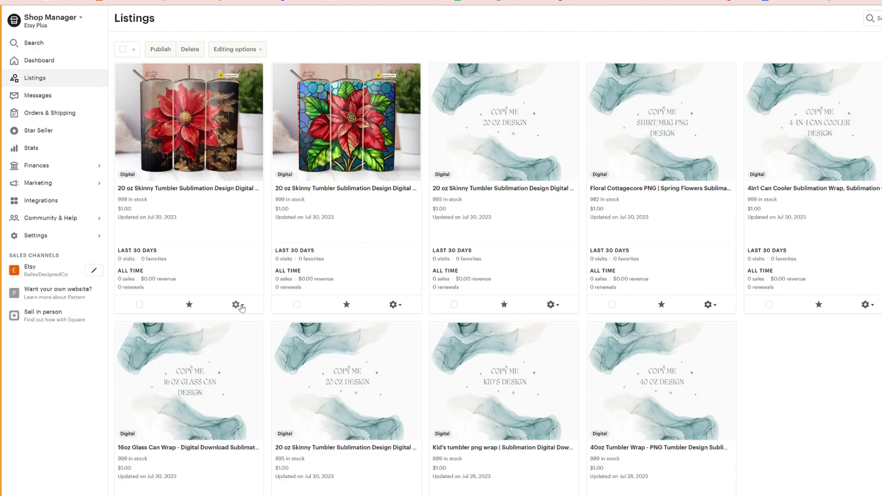
Copy the gold drip poinsettia draft and replace its mockup photos with the three paint2-poinsettias mockups.
left_click(237, 340)
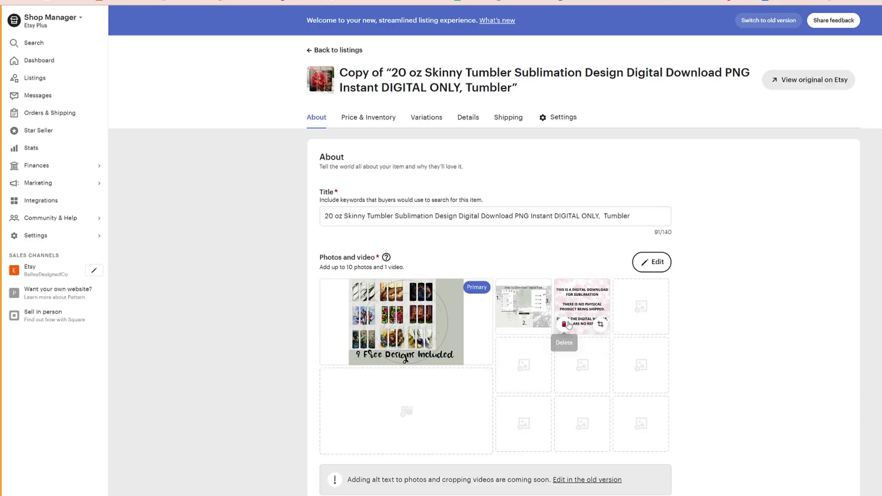
left_click(567, 341)
left_click(192, 108)
key("Return")
Replace the gold drip digital files with paint2-poinsettias.png and paint2-poinsettias-20ozMockup.png.
scroll(467, 281, "down", 10)
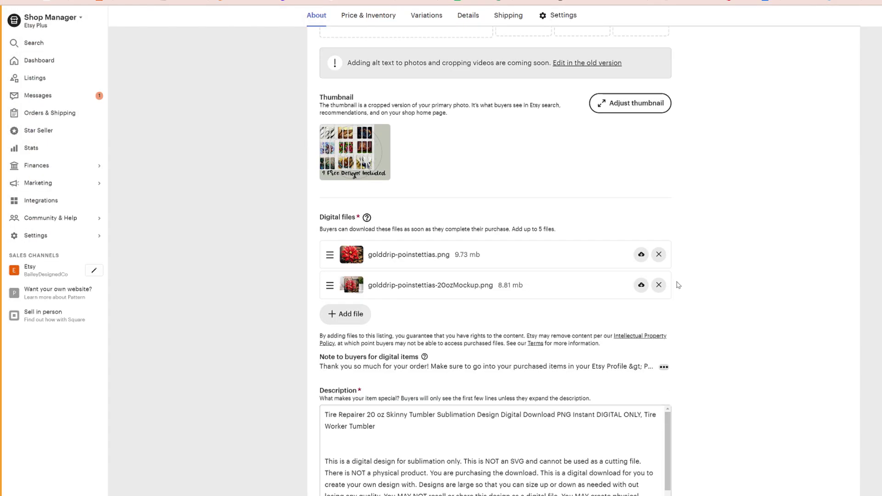
left_click(474, 279)
left_click(192, 114)
key("Return")
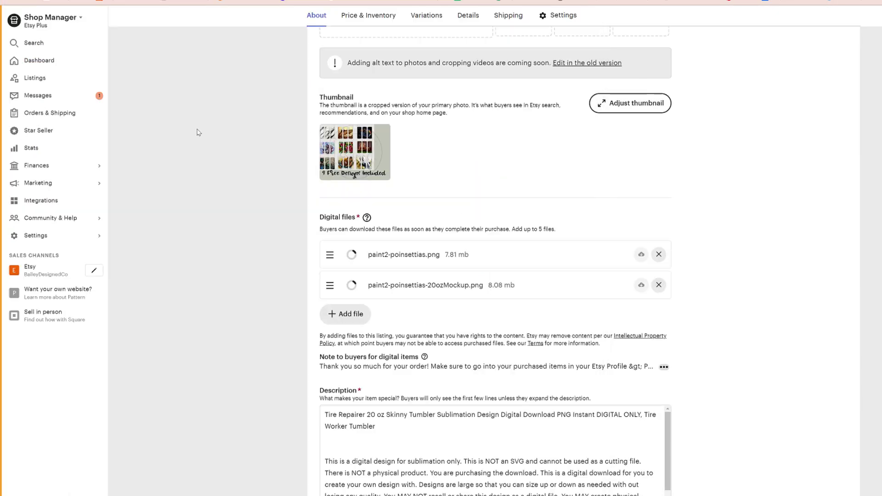
Reorder the paint2 photos with a tumbler mockup as primary and the flat lay third, and return to the listings.
scroll(587, 329, "up", 10)
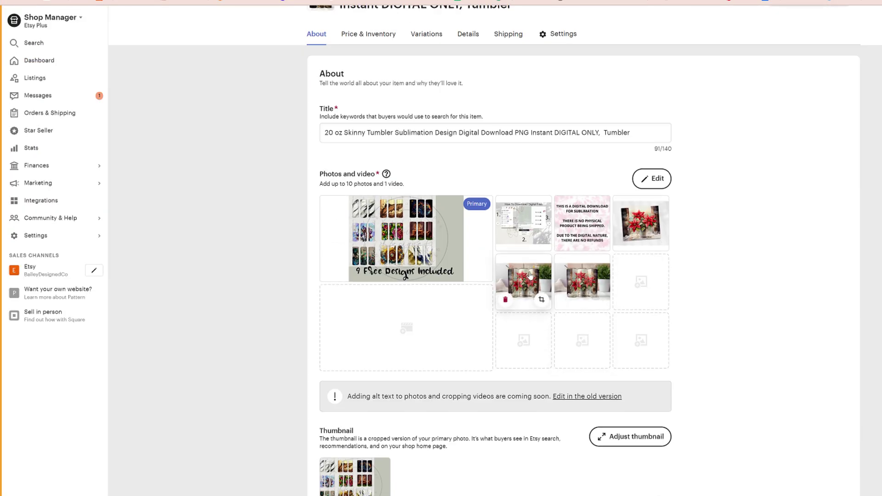
left_click_drag(544, 297, 582, 227)
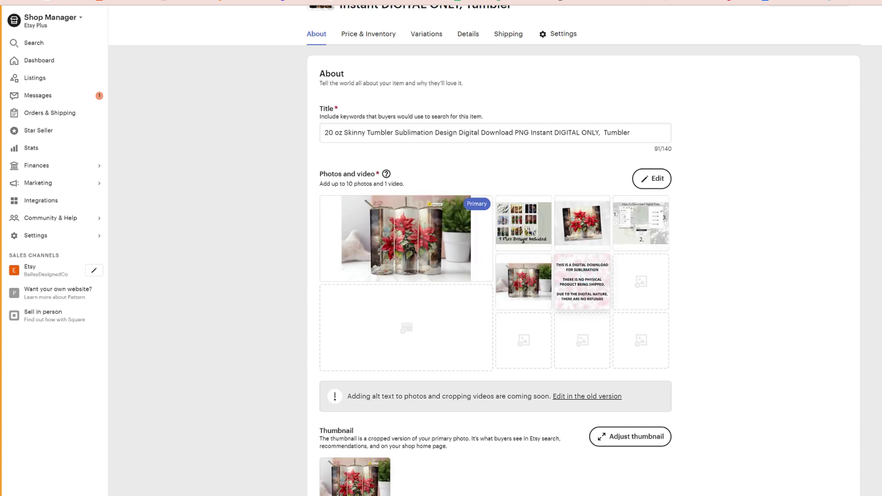
left_click(34, 78)
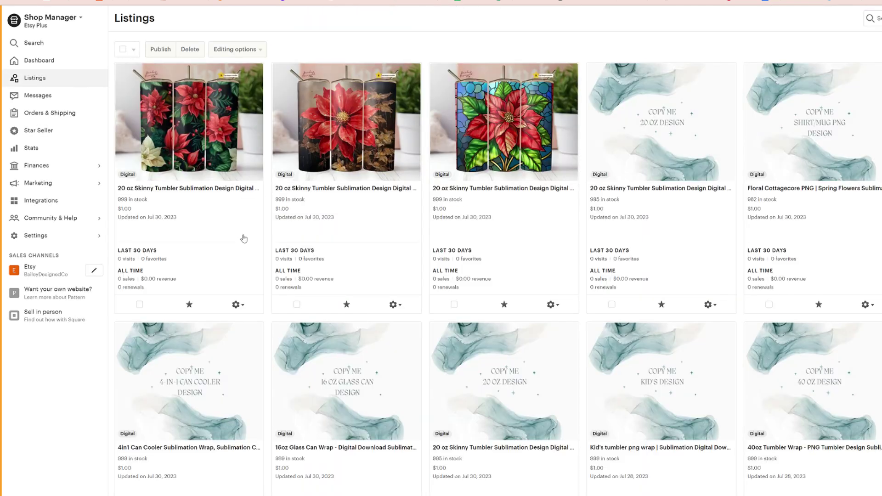
Copy the oil paint poinsettia draft and replace its mockup photos with the three paint-pointsettias mockups.
left_click(239, 305)
left_click(202, 341)
scroll(507, 245, "down", 2)
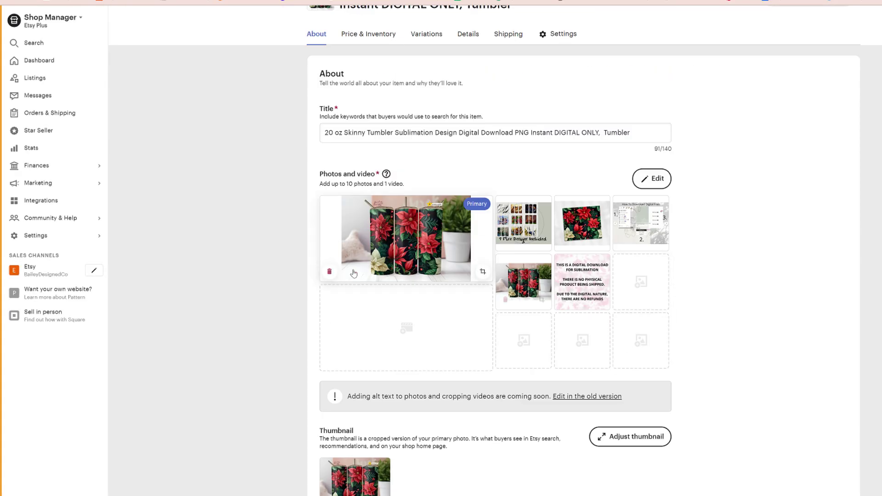
left_click(506, 242)
left_click(564, 241)
left_click(627, 232)
left_click(380, 110)
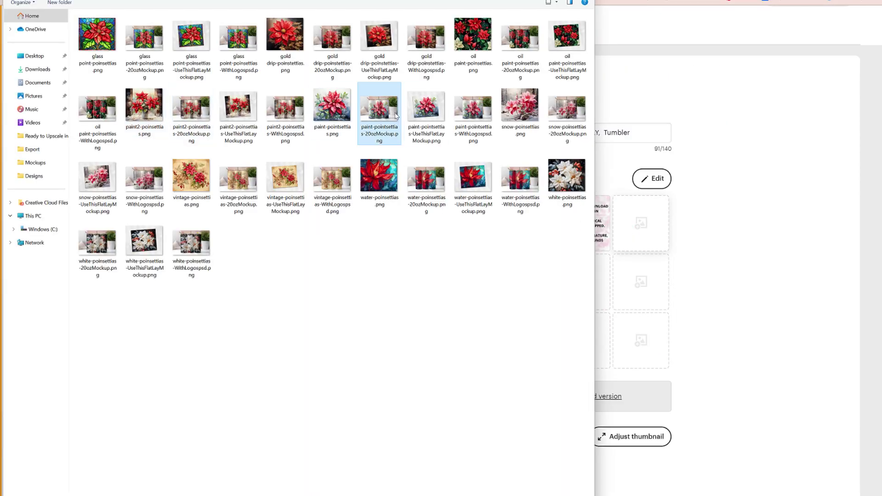
left_click(469, 115, "shift")
key("Return")
Replace the copied listing's digital files with paint-pointsettias.png and paint-pointsettias-20ozMockup.png.
scroll(470, 115, "down", 6)
left_click(658, 294)
left_click(658, 294)
left_click(496, 317)
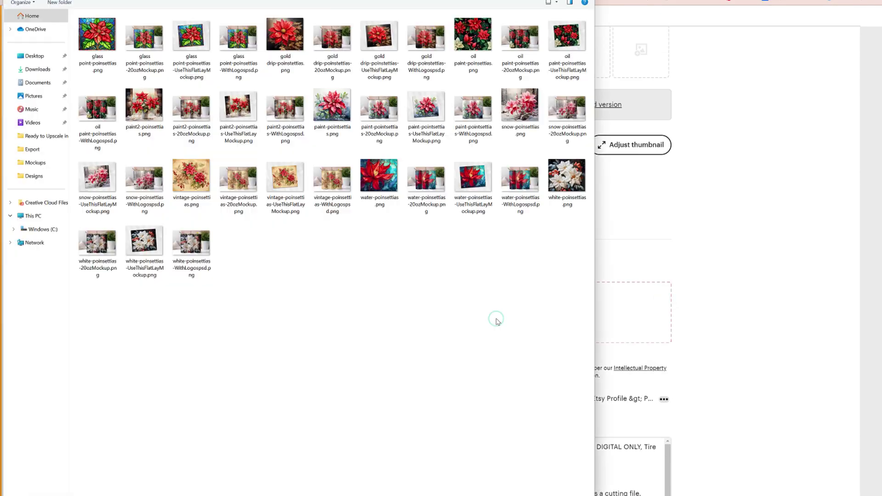
left_click(332, 110)
left_click(379, 120, "ctrl")
key("Return")
Make a paint-pointsettias tumbler mockup the primary photo and finish the listing as a draft.
scroll(595, 361, "up", 8)
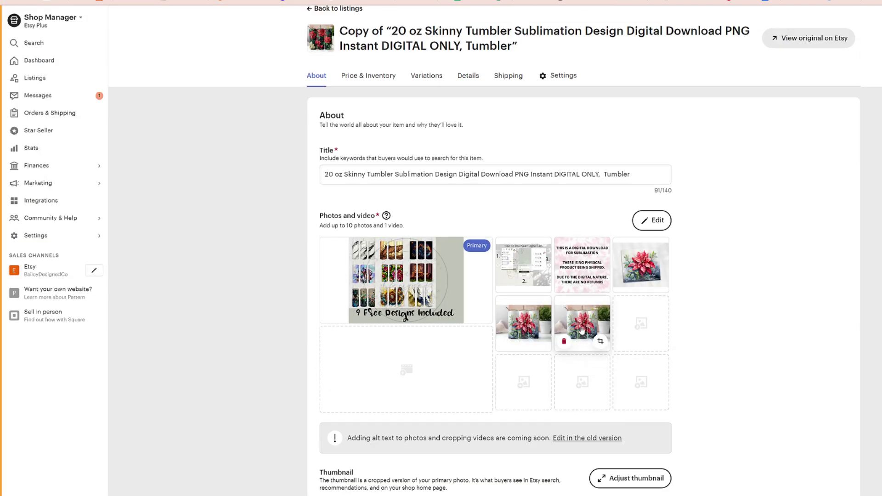
left_click_drag(582, 330, 406, 281)
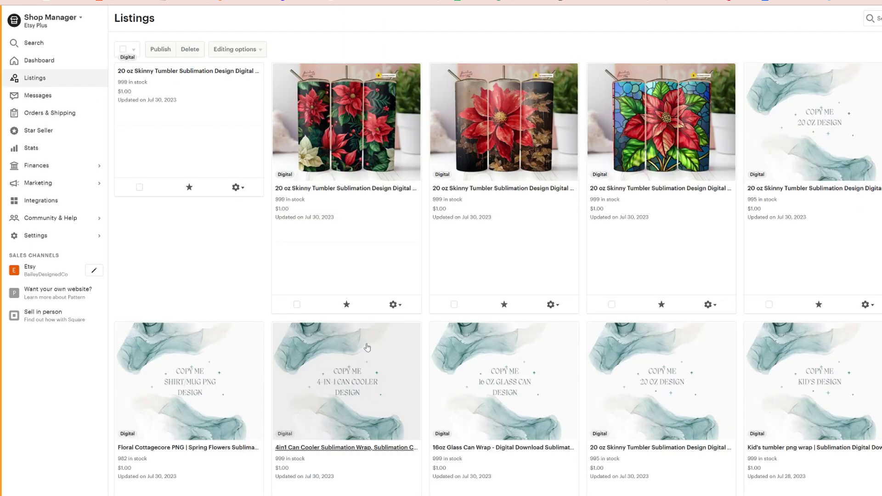
Copy the paint2 poinsettia draft and replace its mockup photos with the three vintage-poinsettias mockups.
left_click(239, 305)
left_click(207, 339)
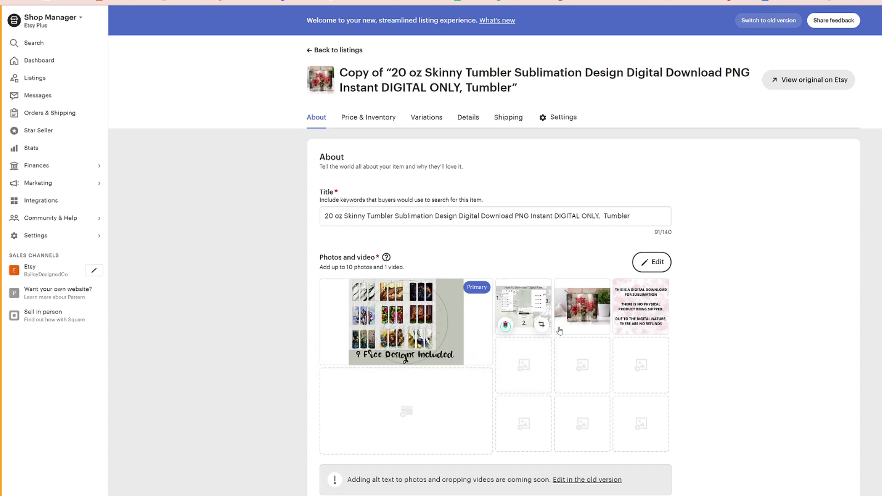
left_click(625, 318)
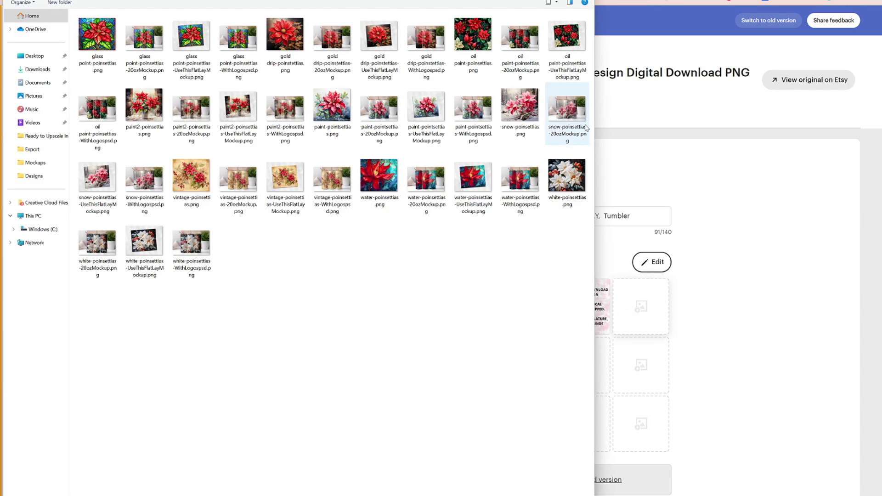
left_click(239, 179)
left_click(332, 179, "shift")
key("Return")
scroll(491, 289, "down", 8)
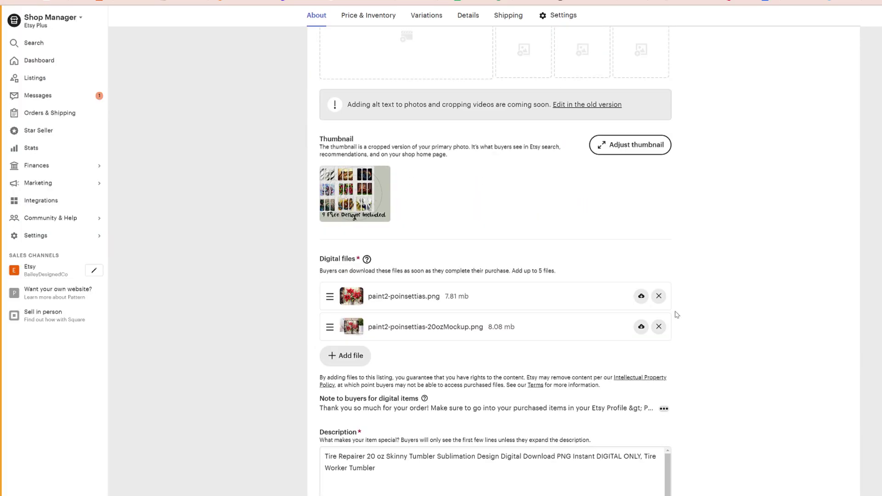
Replace the digital files with vintage-poinsettias.png and vintage-poinsettias-20ozMockup.png, and move a tumbler mockup forward in the photo order.
left_click(659, 292)
left_click(658, 291)
left_click(496, 317)
left_click(191, 180)
left_click(243, 184, "shift")
key("Return")
scroll(242, 184, "up", 6)
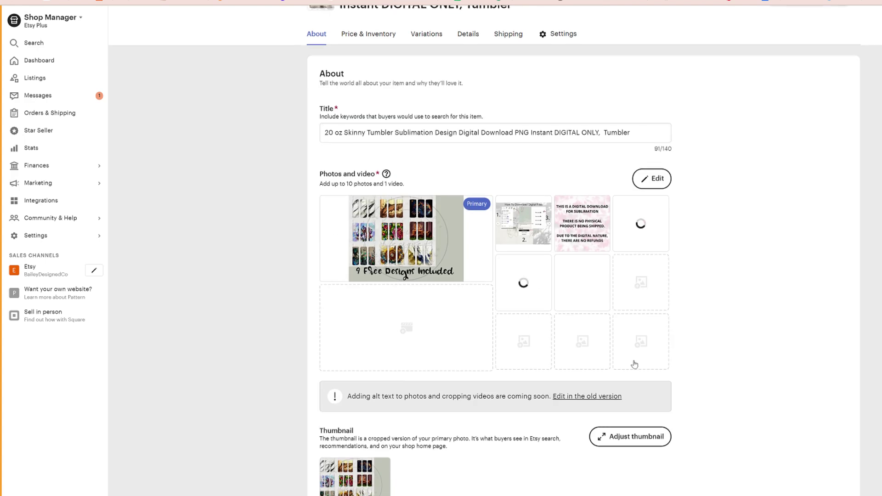
left_click_drag(587, 285, 523, 241)
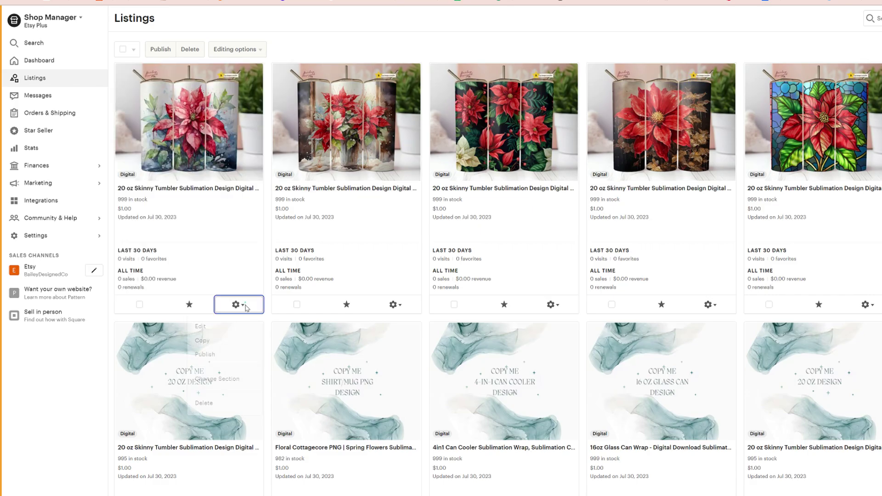
Copy the watercolor poinsettia draft and replace its mockup photos with the three water-poinsettias mockups.
left_click(237, 305)
left_click(243, 342)
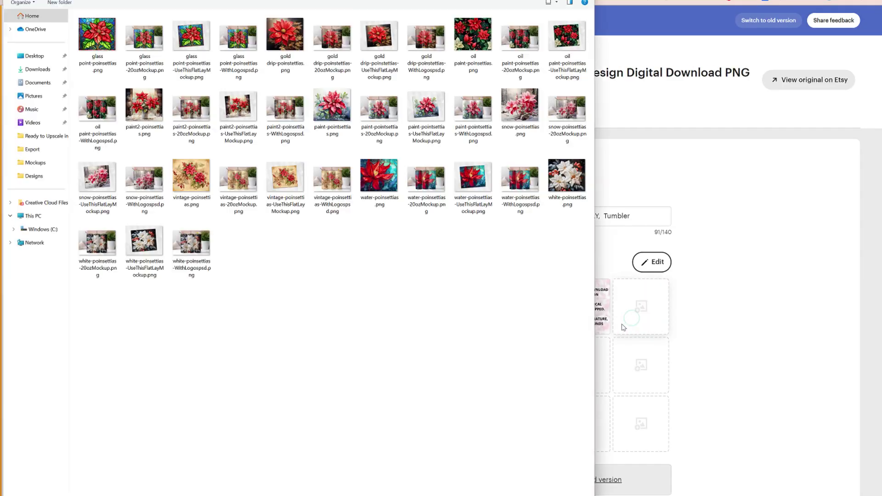
left_click(426, 184)
left_click(473, 184, "ctrl")
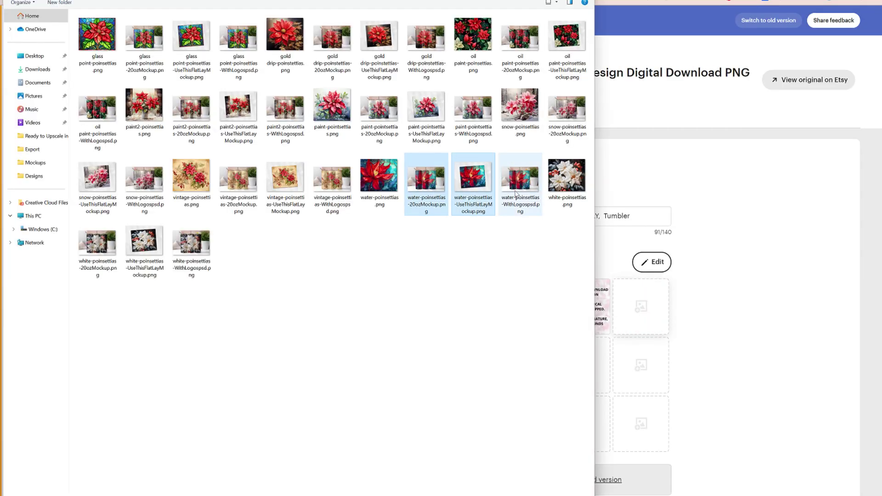
key("Return")
Replace the copied listing's digital files with water-poinsettias.png and water-poinsettias-20ozMockup.png.
scroll(640, 437, "down", 10)
left_click(656, 338)
left_click(656, 339)
left_click(498, 362)
left_click(388, 182)
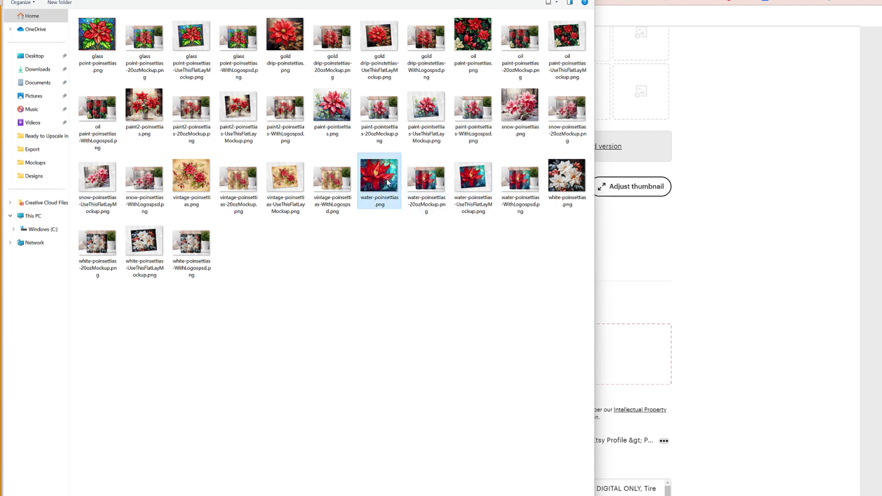
left_click(426, 184, "ctrl")
key("Return")
scroll(574, 418, "up", 10)
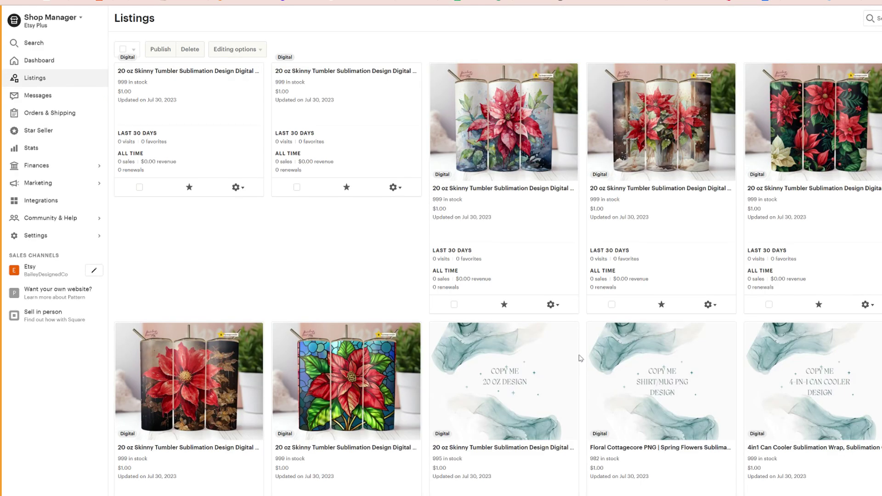
Copy the water-poinsettias draft and replace its mockup photos with the three white-poinsettias mockups.
left_click(236, 342)
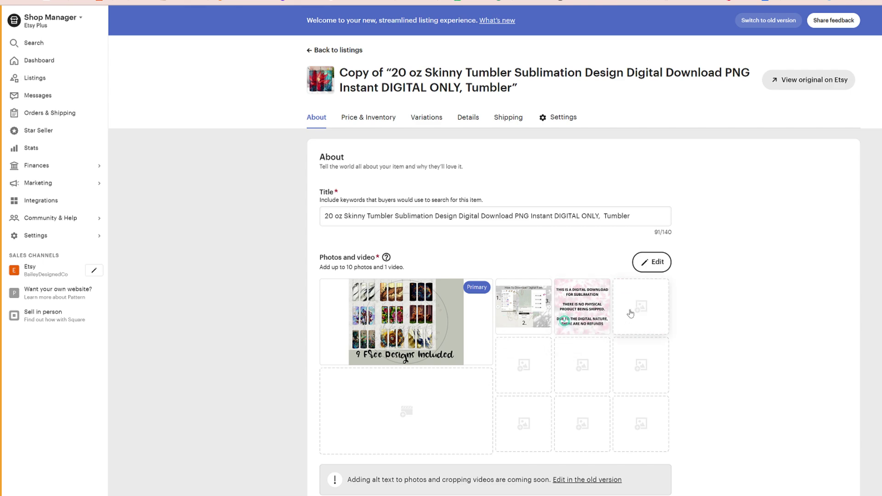
left_click(630, 314)
left_click_drag(71, 287, 215, 257)
key("Return")
scroll(380, 378, "down", 6)
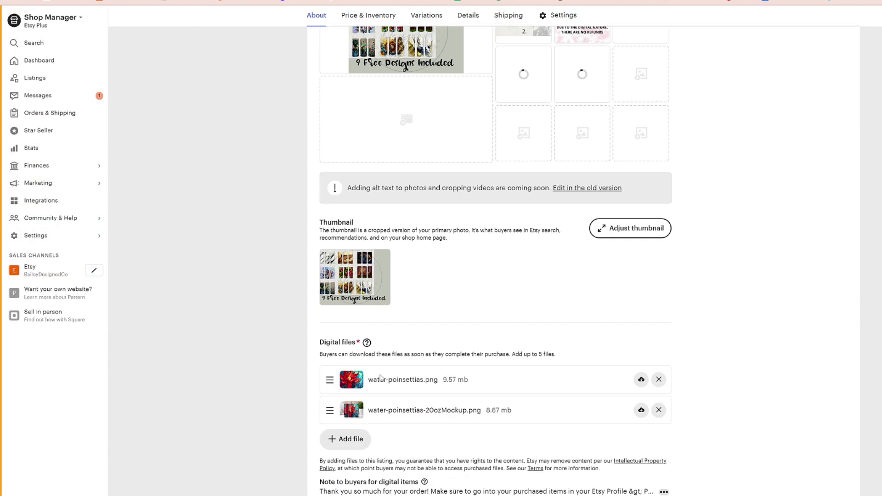
Replace the digital files with white-poinsettias.png and white-poinsettias-20ozMockup.png, and move a tumbler mockup forward in the photo order.
left_click(659, 380)
left_click(659, 380)
left_click(500, 361)
left_click(567, 179)
left_click(94, 241, "ctrl")
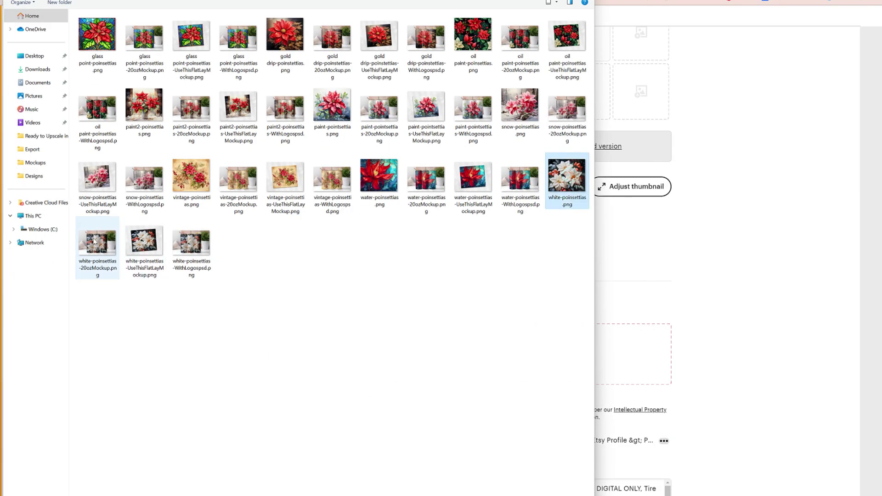
key("Return")
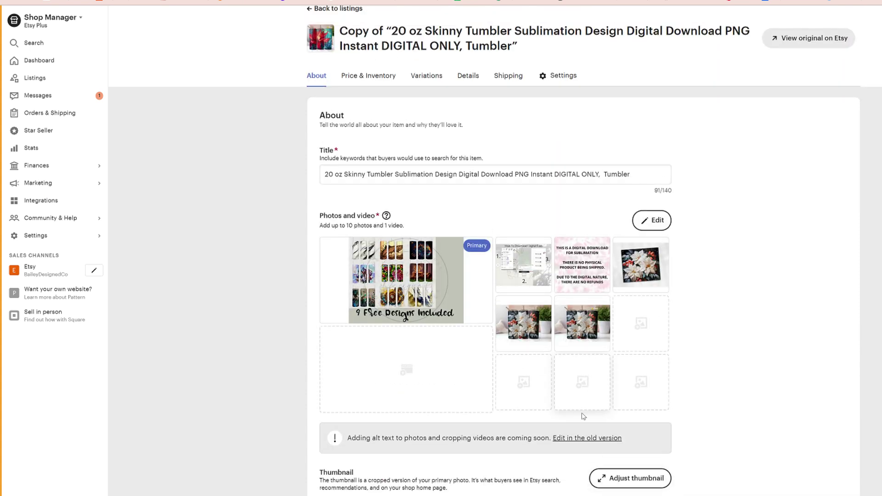
left_click_drag(533, 323, 524, 283)
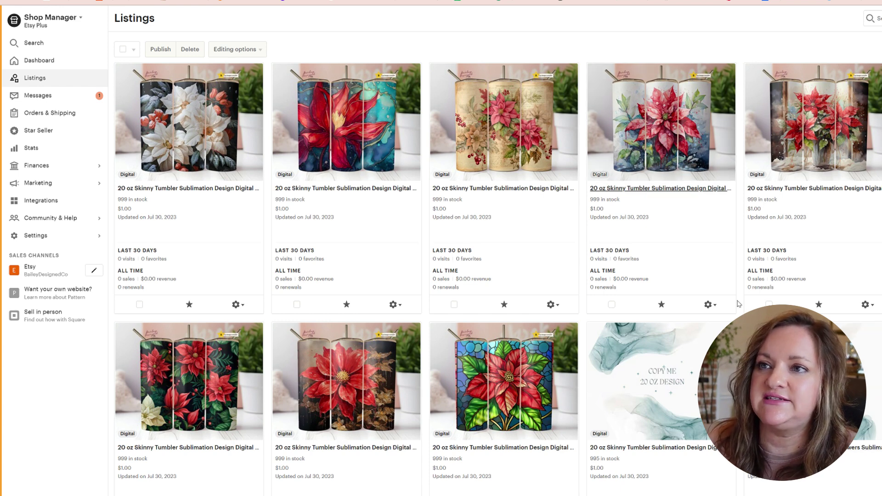
Select all draft listings except the COPY ME templates, leaving only the eight poinsettia tumbler drafts selected.
left_click(122, 49)
scroll(503, 332, "down", 3)
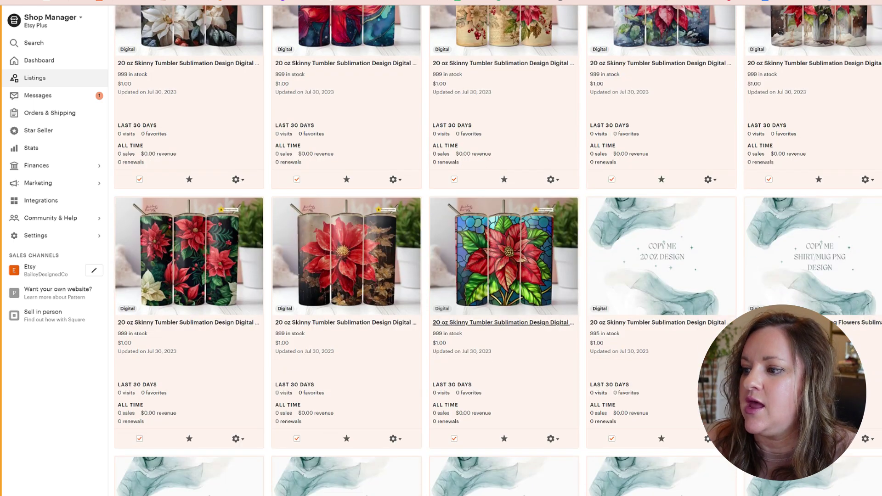
left_click(612, 439)
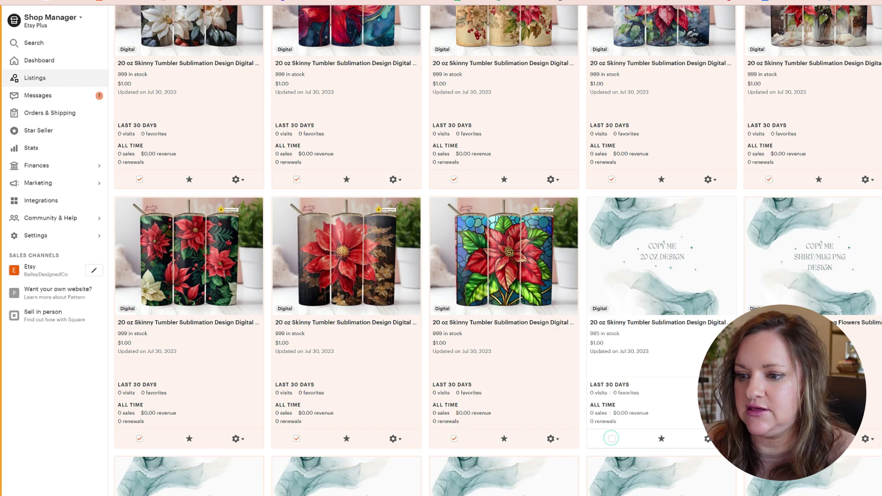
scroll(565, 392, "down", 5)
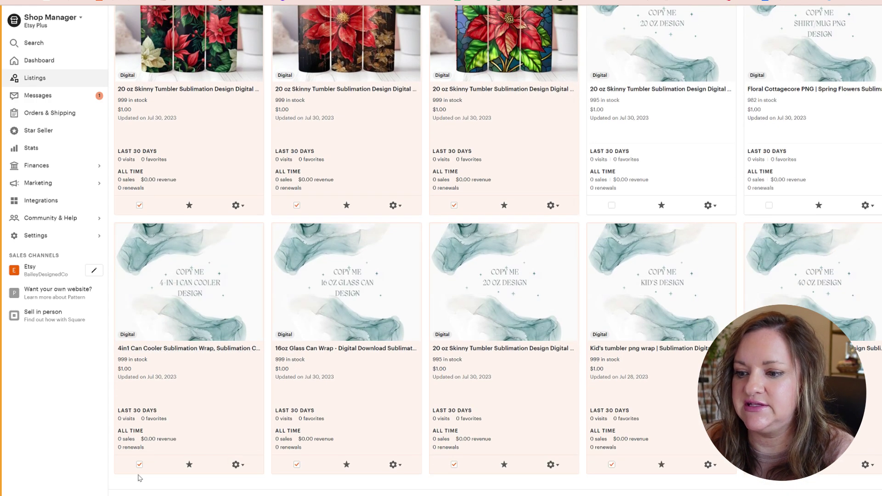
left_click(140, 465)
left_click(297, 465)
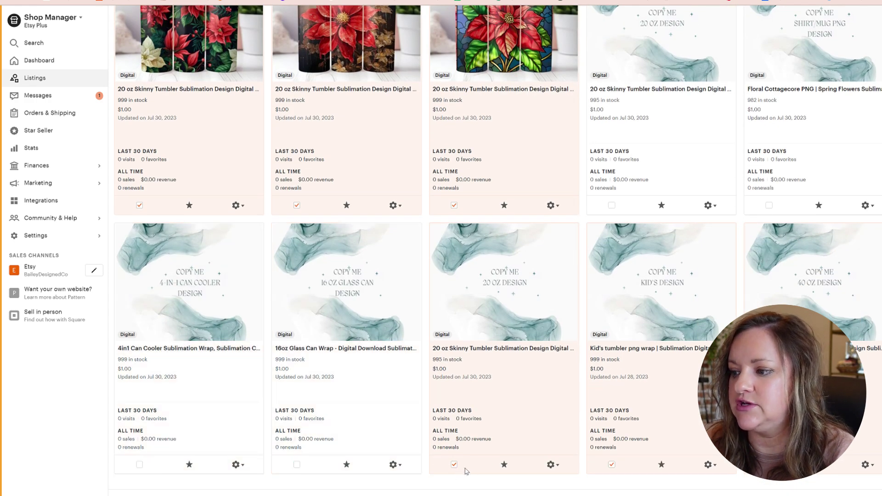
left_click(454, 464)
left_click(612, 465)
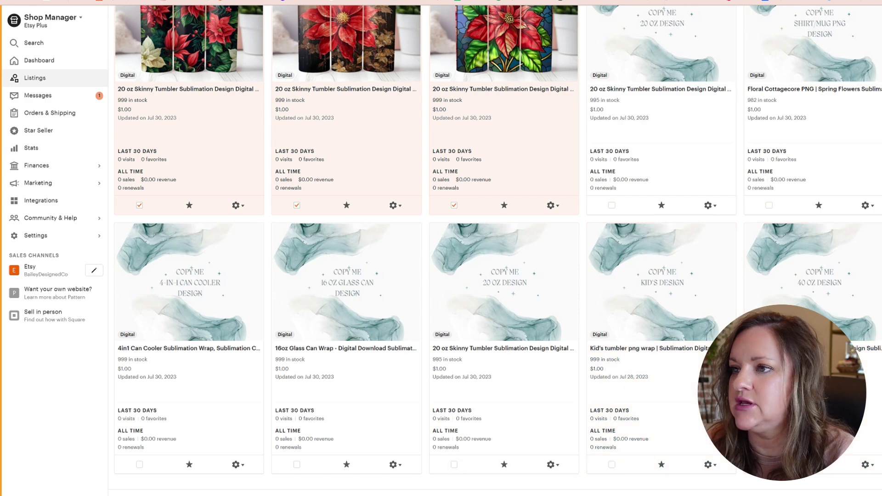
Start a bulk title edit for the selected listings using Reset title, with the sample listing's existing title copied in as the new text.
scroll(148, 294, "up", 5)
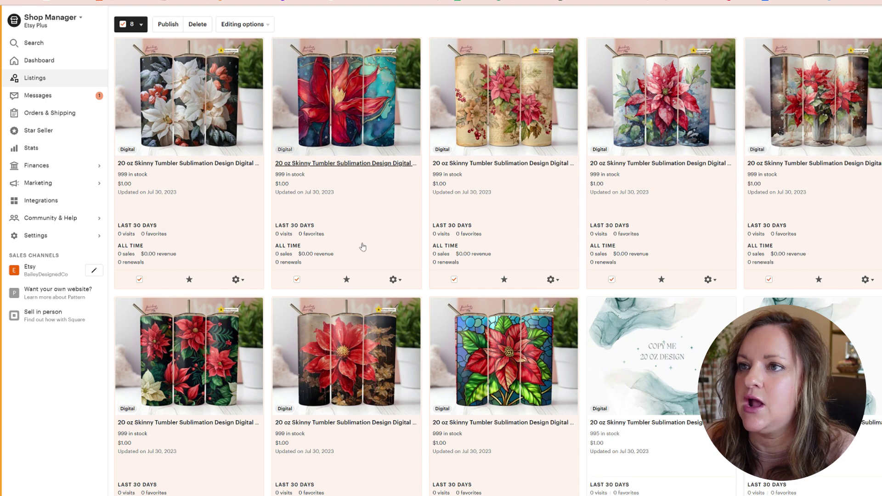
scroll(362, 246, "up", 1)
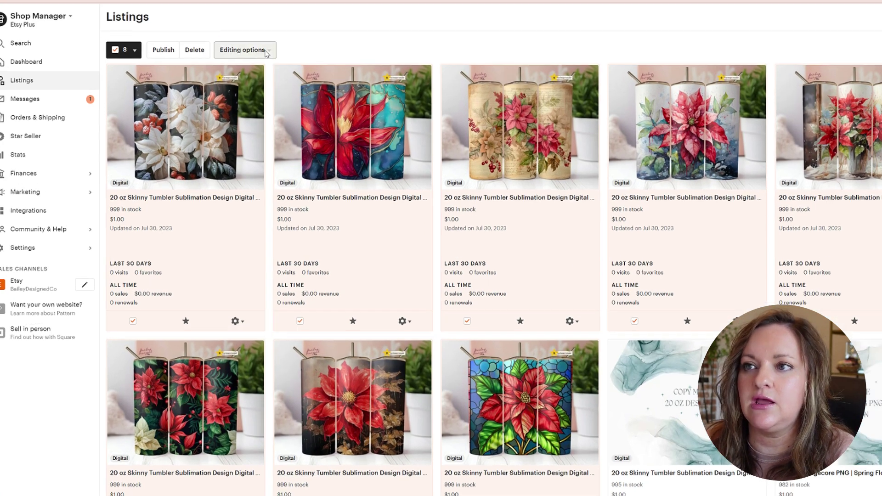
left_click(265, 52)
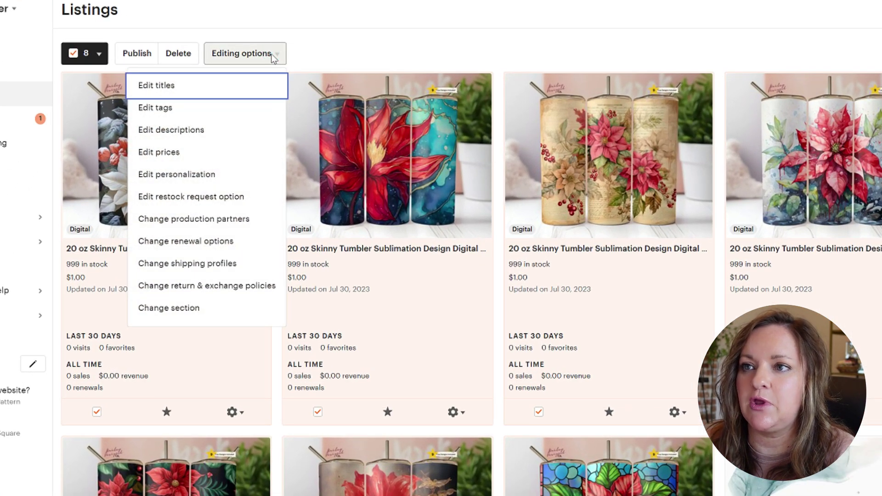
left_click(160, 88)
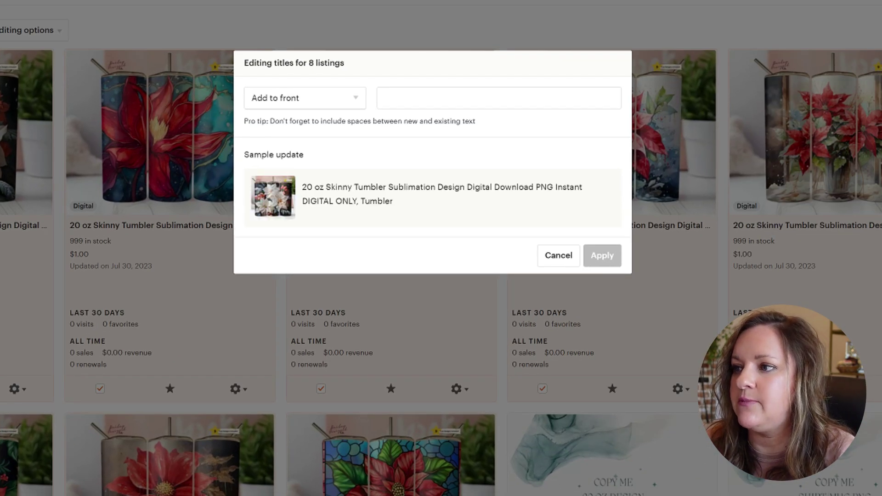
left_click_drag(398, 204, 305, 189)
key("ctrl+c")
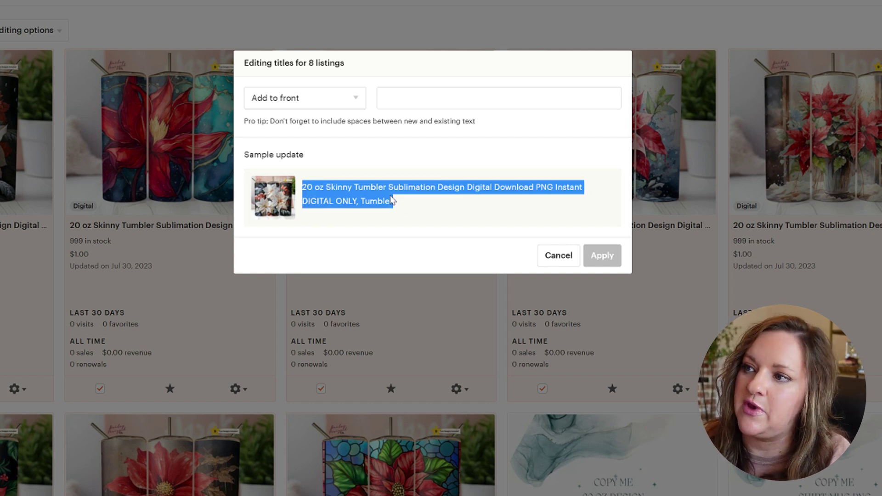
left_click(357, 102)
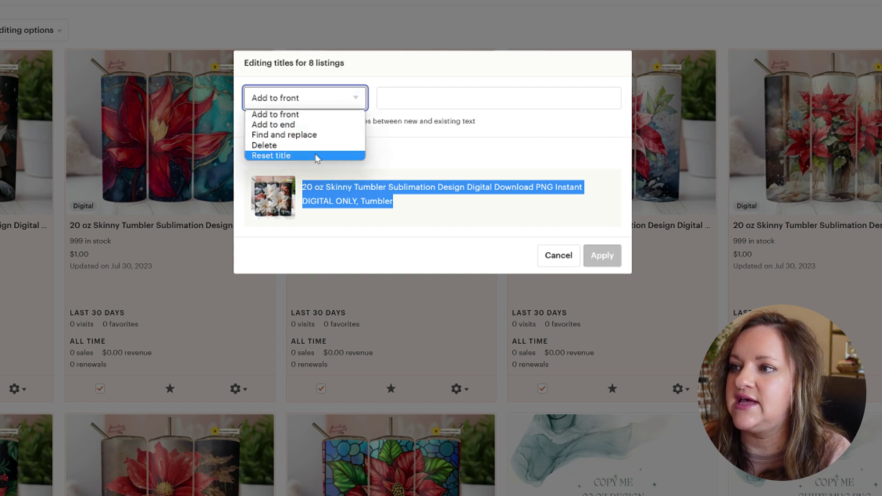
left_click(300, 158)
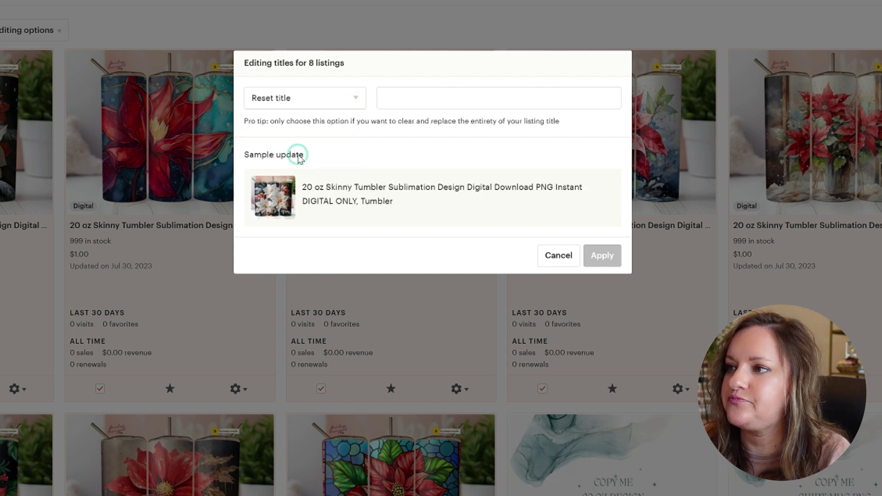
left_click(388, 98)
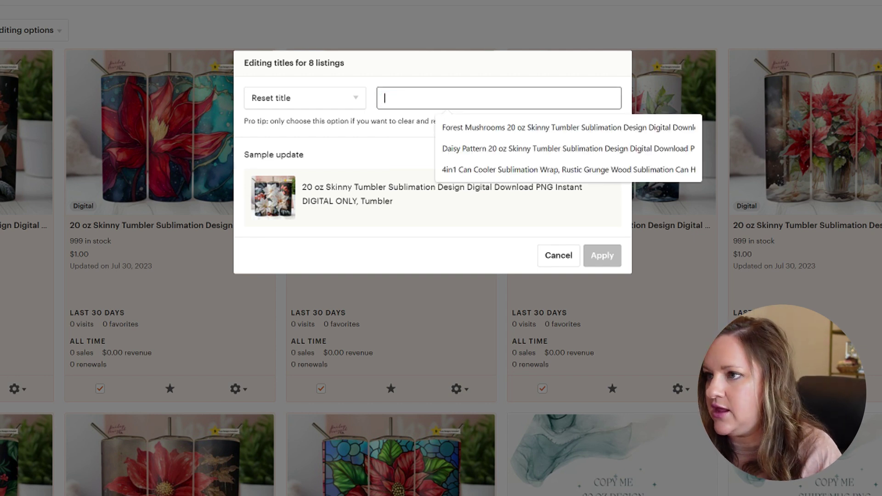
key("ctrl+v")
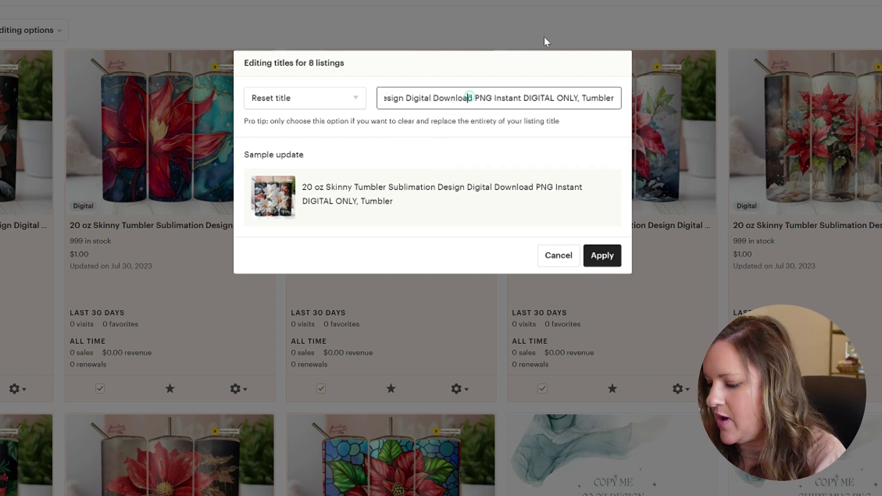
Add the word Christmas at the beginning of the new title, before "20 oz Skinny Tumbler".
key("Left")
key("Left")
key("Left")
key("Left")
key("Left")
key("Left")
key("Left")
key("Left")
key("Left")
key("Left")
key("Left")
key("Left")
key("Left")
key("Left")
key("Left")
key("Left")
key("Left")
key("Left")
key("Left")
key("Left")
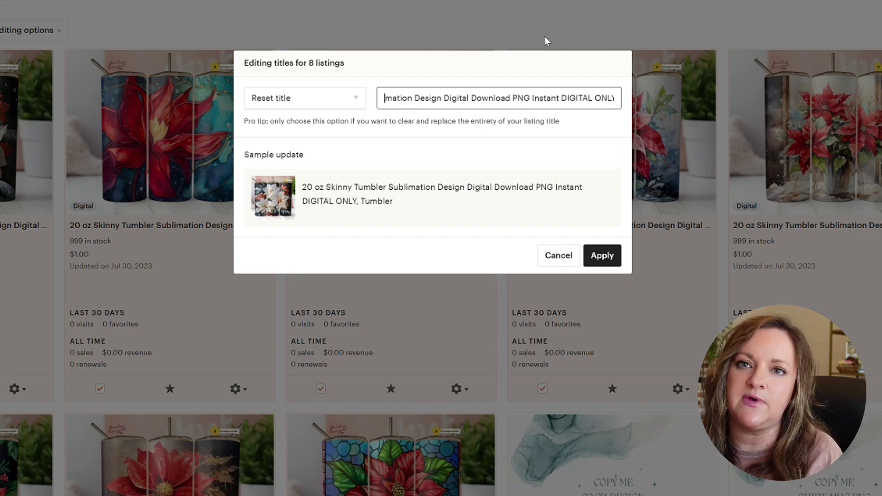
key("Left")
key("Left")
key("Left")
key("Left")
key("Left")
key("Left")
key("Left")
key("Left")
key("Left")
key("Left")
key("Left")
key("Left")
key("Left")
key("Left")
key("Left")
key("Left")
key("Left")
key("Left")
key("Left")
key("Left")
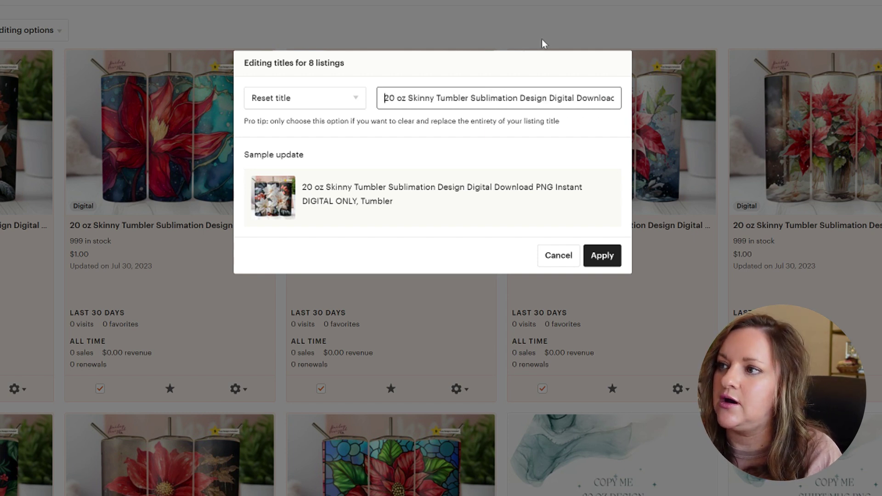
type("Christmas")
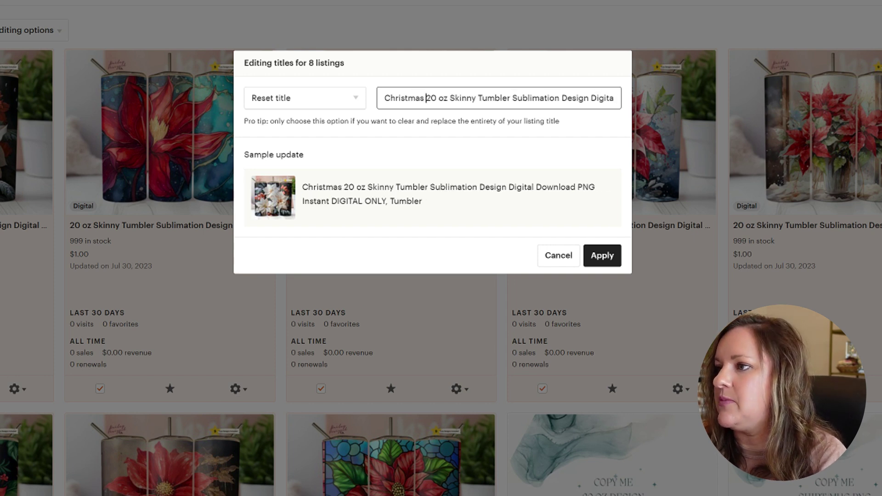
Insert the word Christmas directly before the final word Tumbler, after "DIGITAL ONLY,", in the new title.
left_click(538, 95)
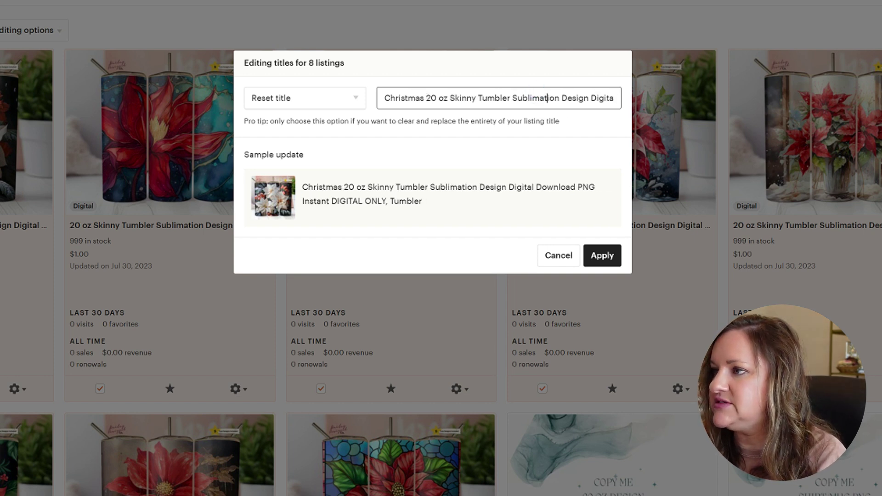
key("Right")
key("Right")
key("Right")
key("Right")
key("Right")
key("Right")
key("Right")
key("Right")
key("Right")
key("Right")
key("Right")
key("Right")
key("Right")
key("Right")
key("Right")
key("Right")
key("Right")
key("Right")
key("Right")
key("Right")
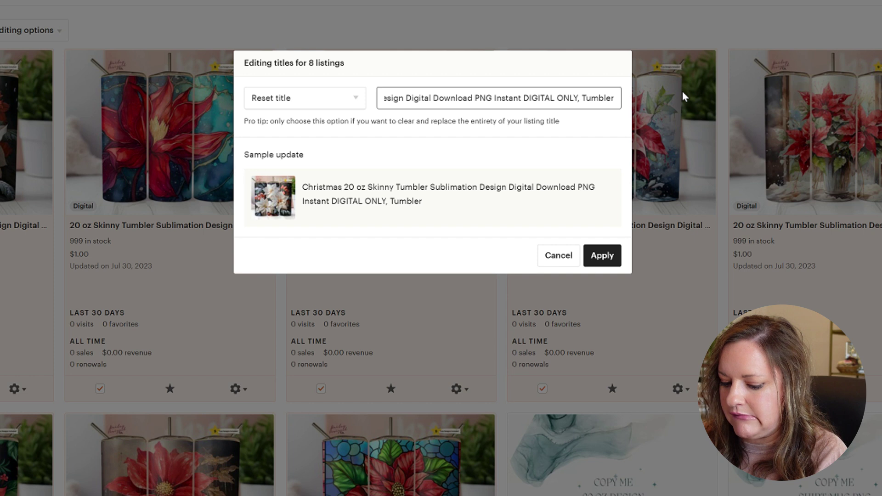
type("Chr")
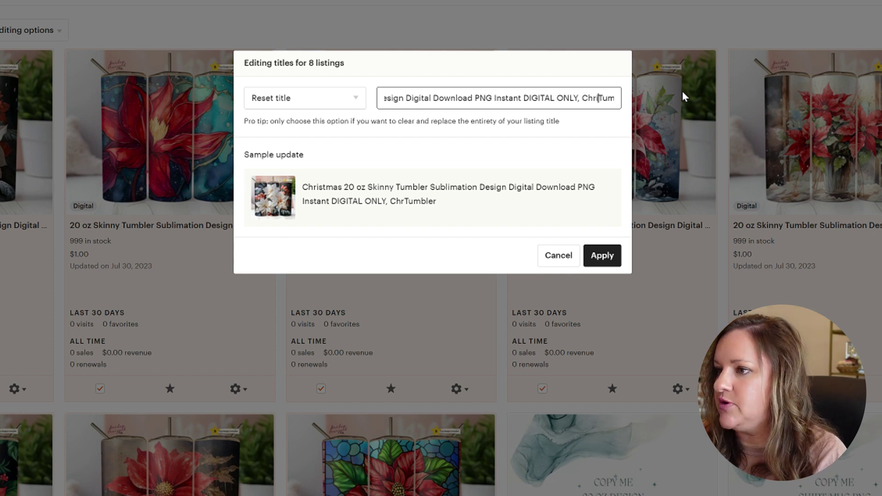
type("ist")
key("BackSpace")
key("BackSpace")
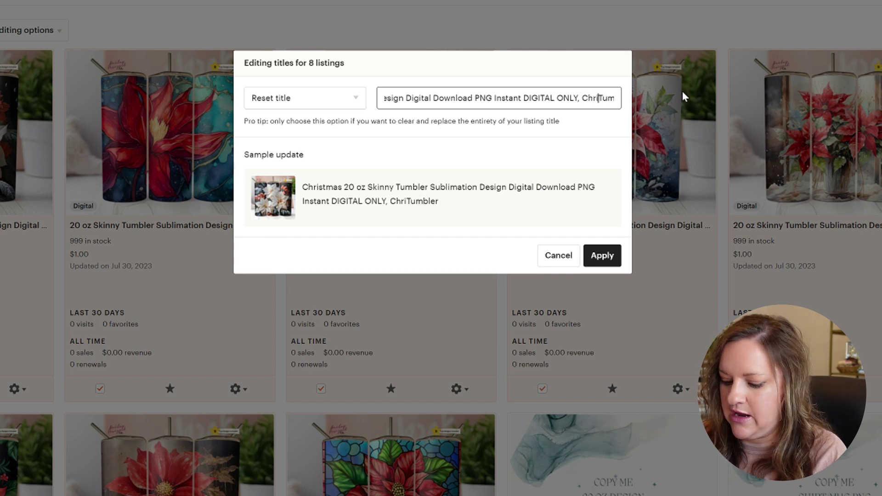
type("tmas")
key("BackSpace")
key("BackSpace")
key("BackSpace")
key("BackSpace")
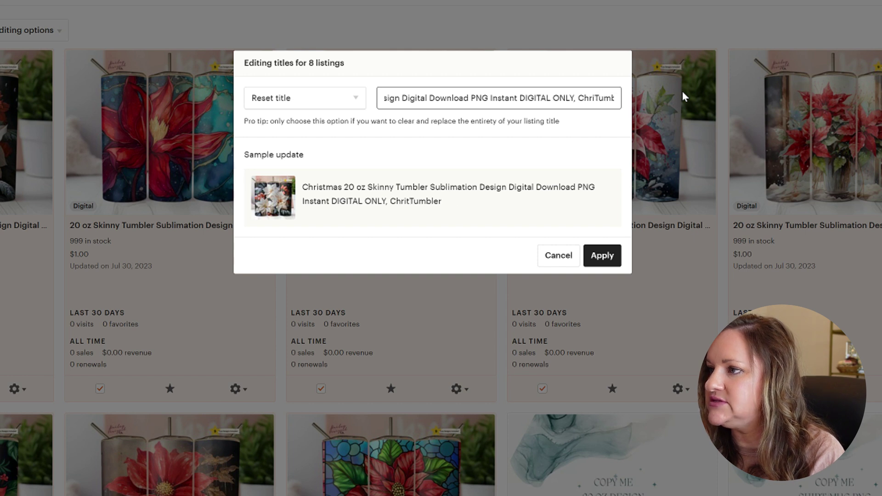
type("stma")
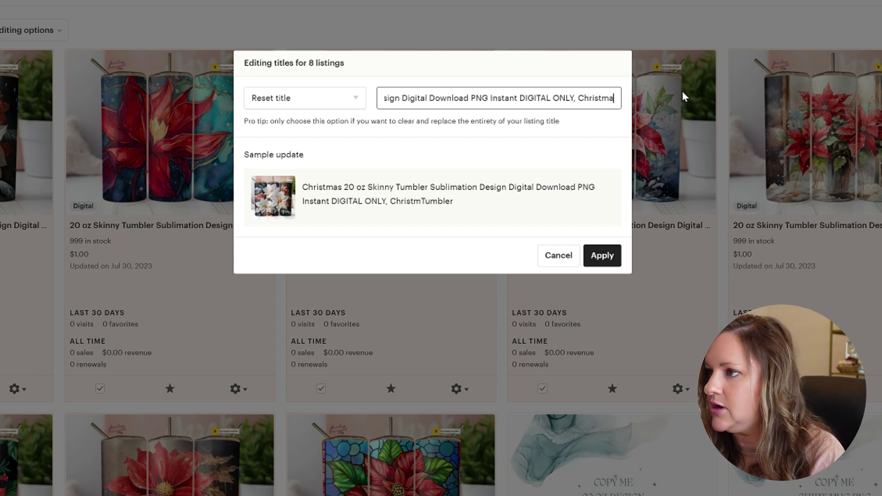
type("s")
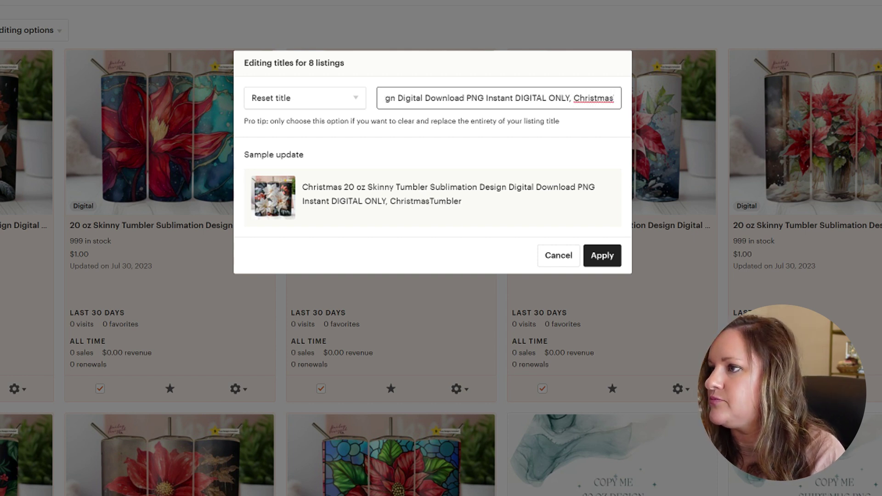
Insert "Floral Poinsetta" before the second Christmas in the new title, after "DIGITAL ONLY,".
left_click(573, 97)
type("Floral ")
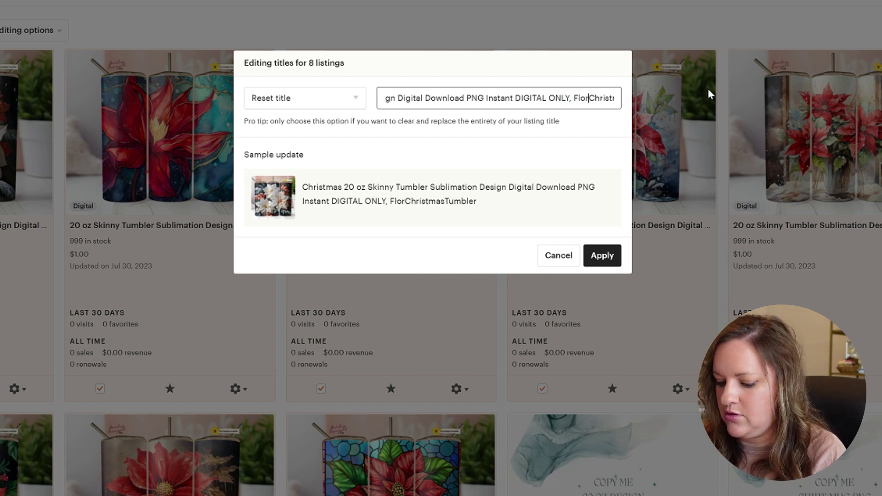
type("Poinsetta")
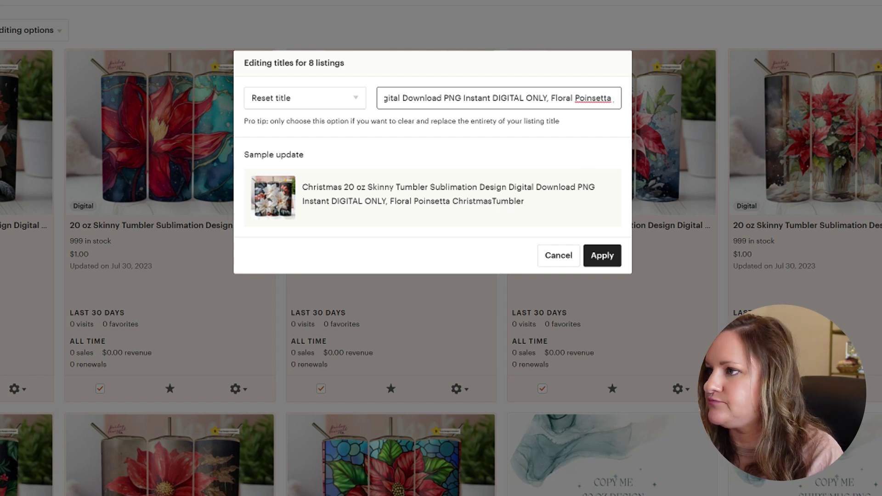
Separate "ChristmasTumbler" into "Christmas Tumbler" at the end of the new title and apply the title edit to the eight listings.
key("Right")
key("Right")
key("Right")
key("Right")
key("Right")
key("Right")
key("Right")
key("Right")
key("Right")
key("Right")
key("Right")
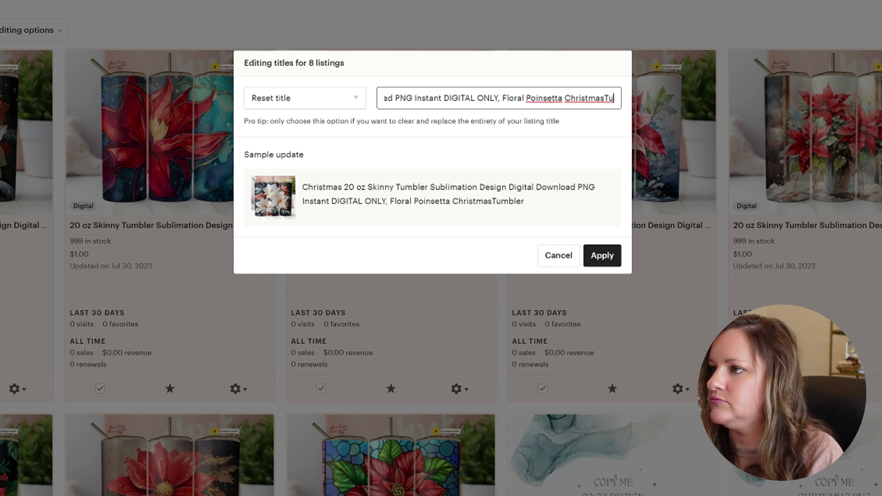
key("Right")
left_click(598, 98)
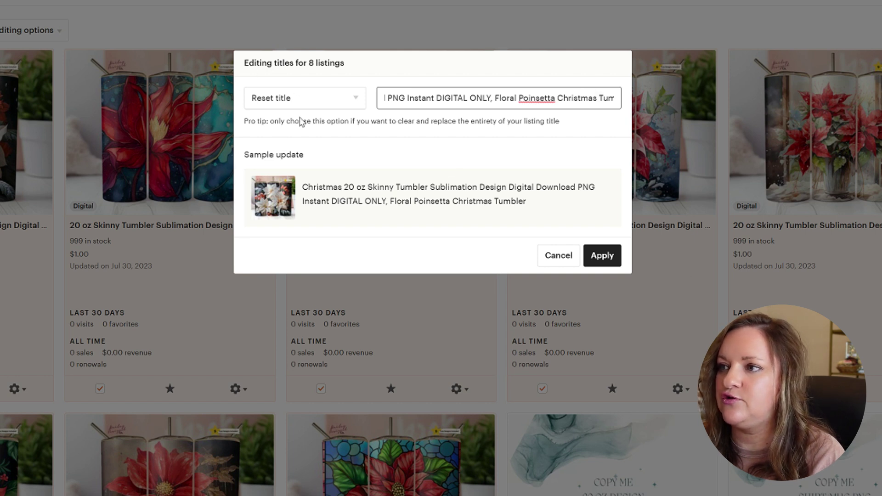
left_click(604, 258)
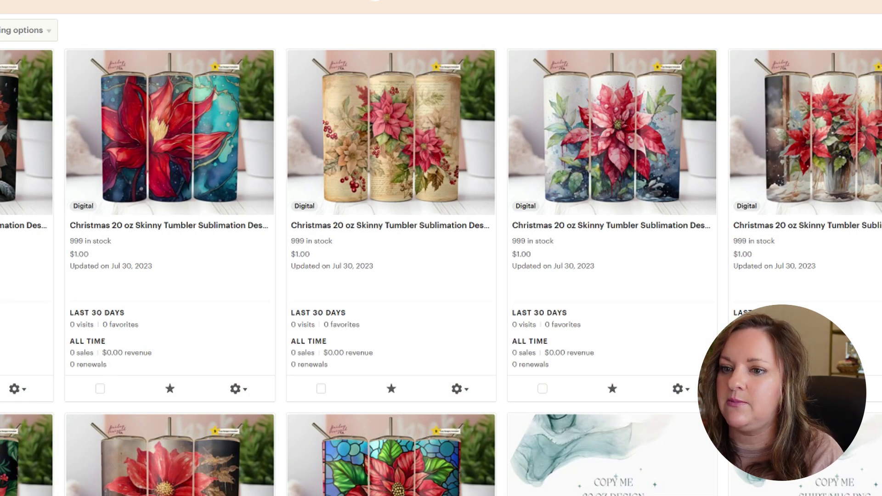
Select the eight poinsettia tumbler drafts, leaving the COPY ME templates unselected.
left_click(0, 389)
left_click(100, 389)
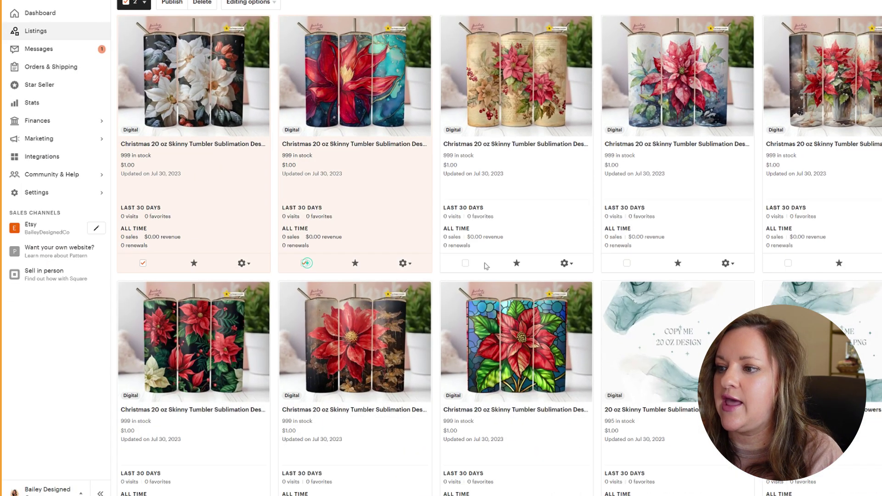
left_click(465, 264)
left_click(626, 263)
left_click(788, 263)
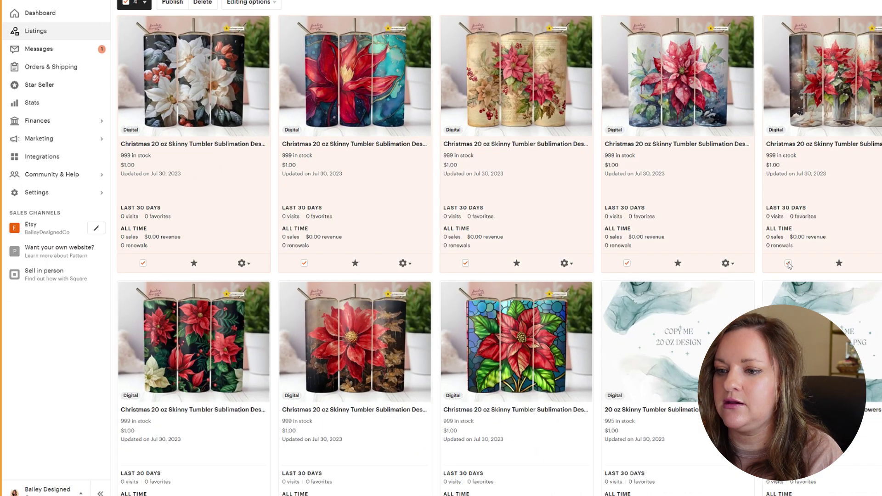
scroll(437, 397, "down", 5)
scroll(437, 397, "down", 2)
left_click(143, 161)
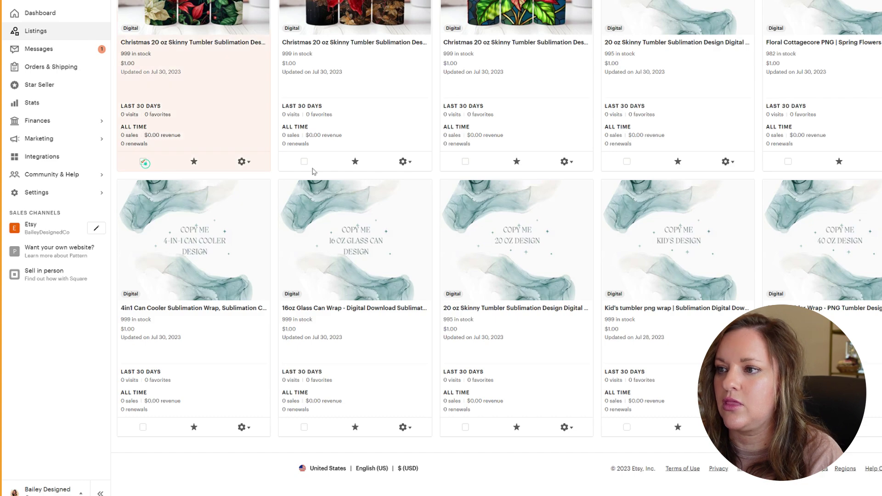
left_click(304, 161)
left_click(466, 162)
scroll(469, 167, "up", 8)
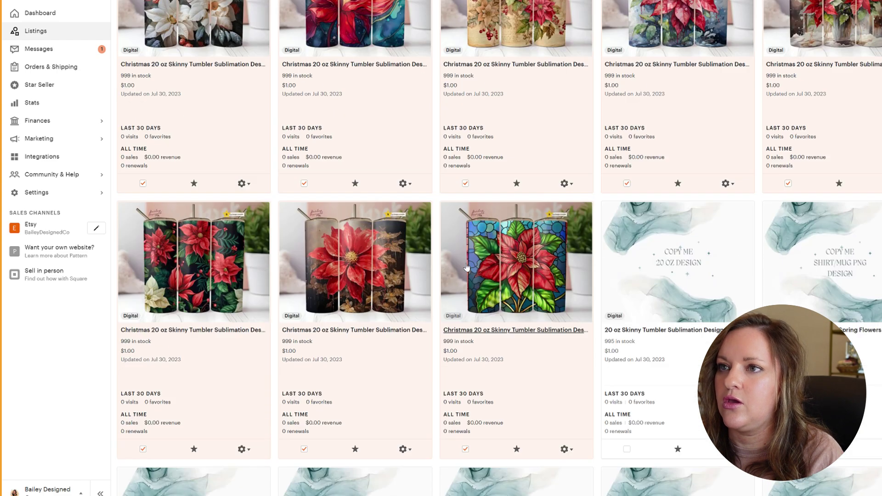
Start a bulk tag edit for the selected listings and add the tag "christmas tumbler".
left_click(257, 4)
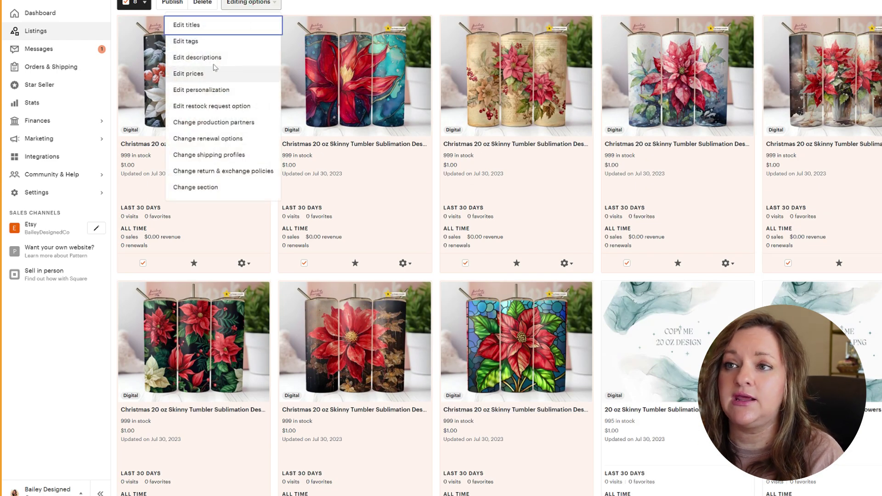
left_click(196, 43)
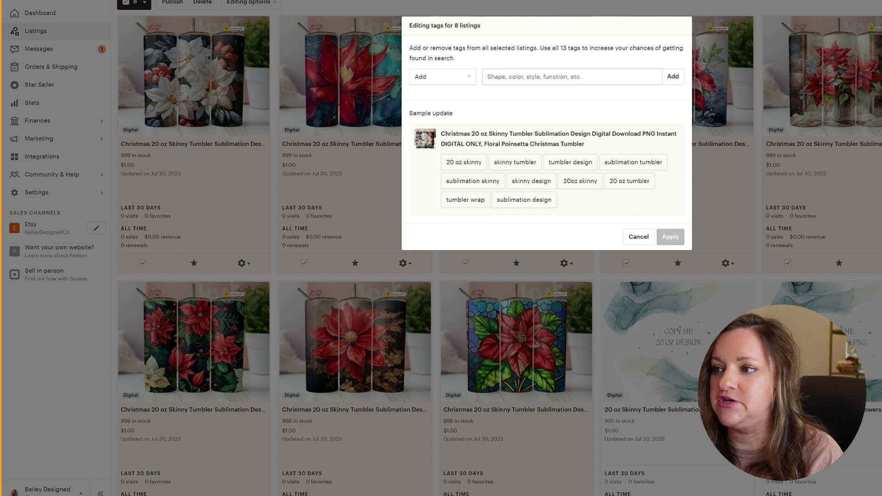
left_click(505, 76)
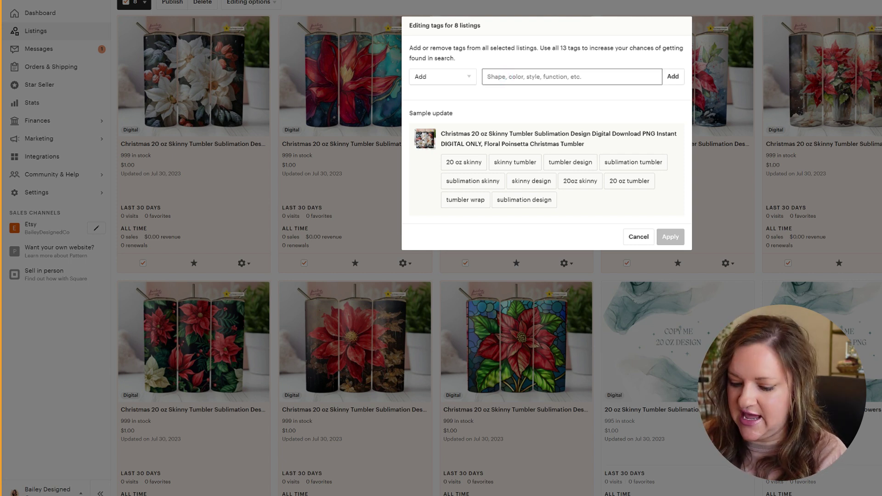
type("chris")
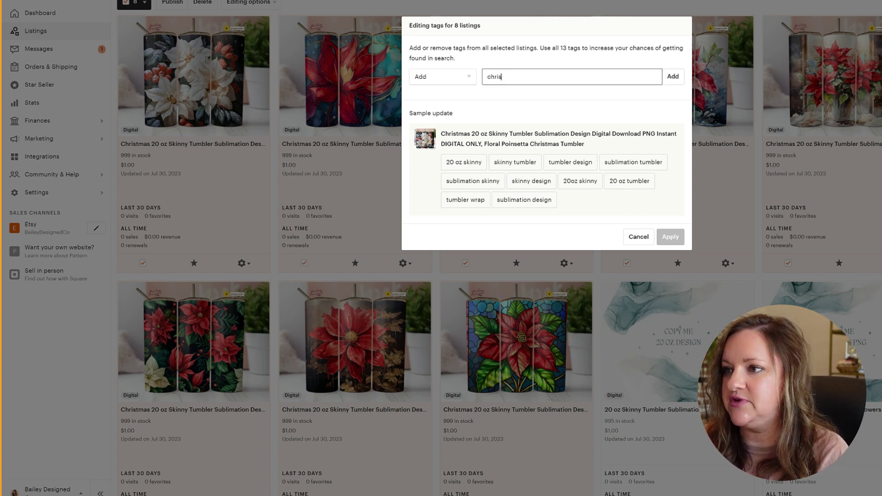
type("tmas tu")
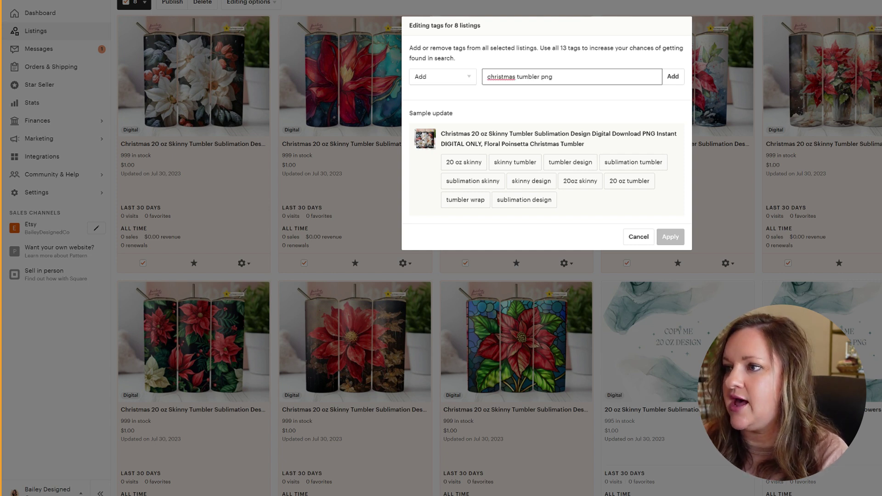
type("mbler png")
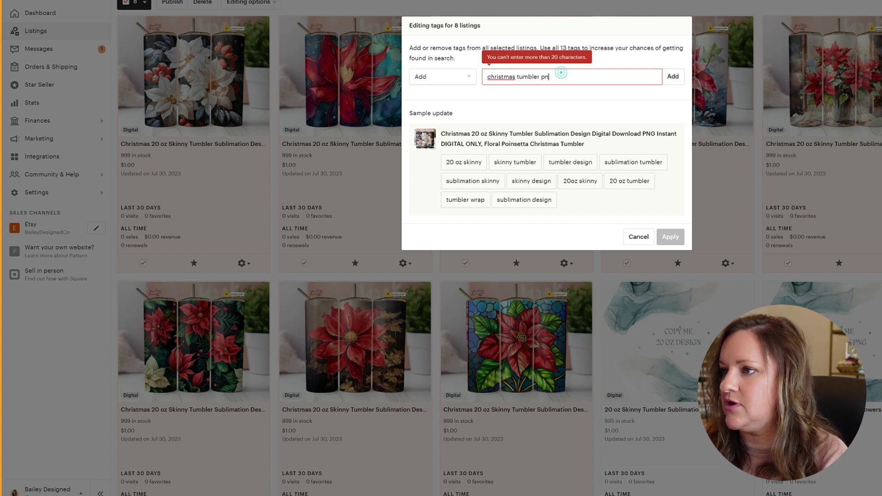
key("BackSpace")
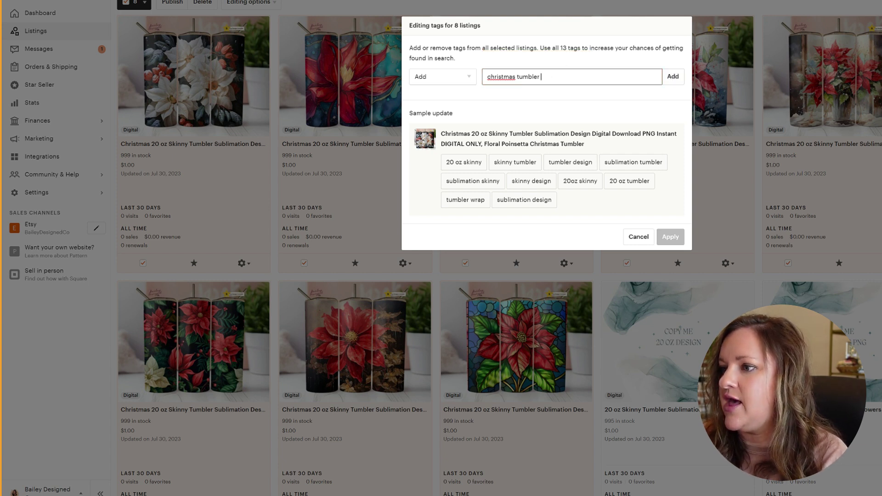
left_click(672, 76)
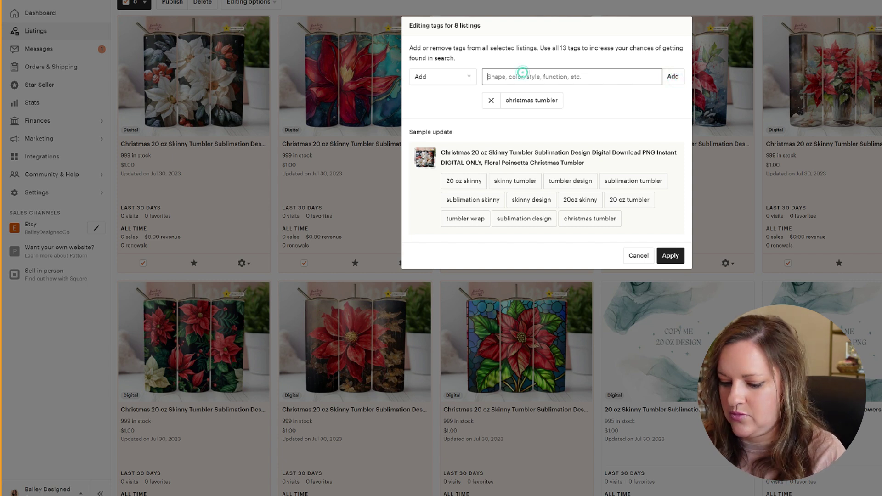
Add the tags "christmas png" and "poinsetta tumbler", and apply the tag edit to the eight listings.
type("christmas png")
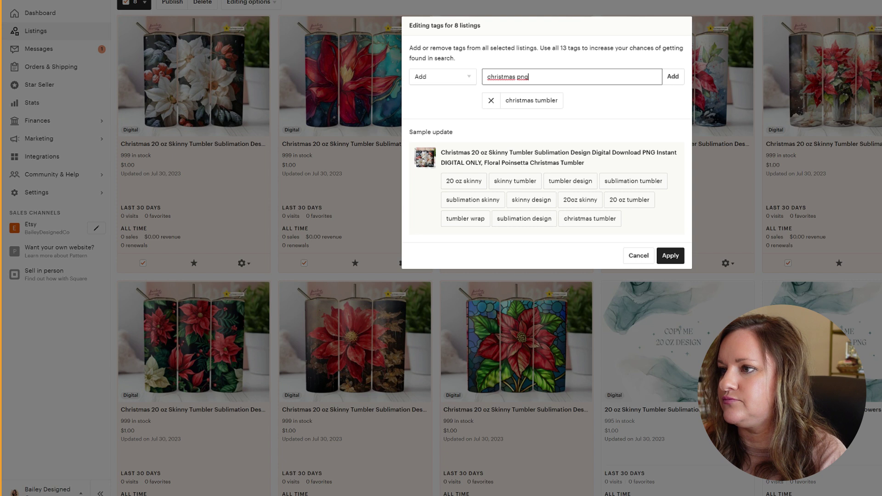
key("Return")
type("p")
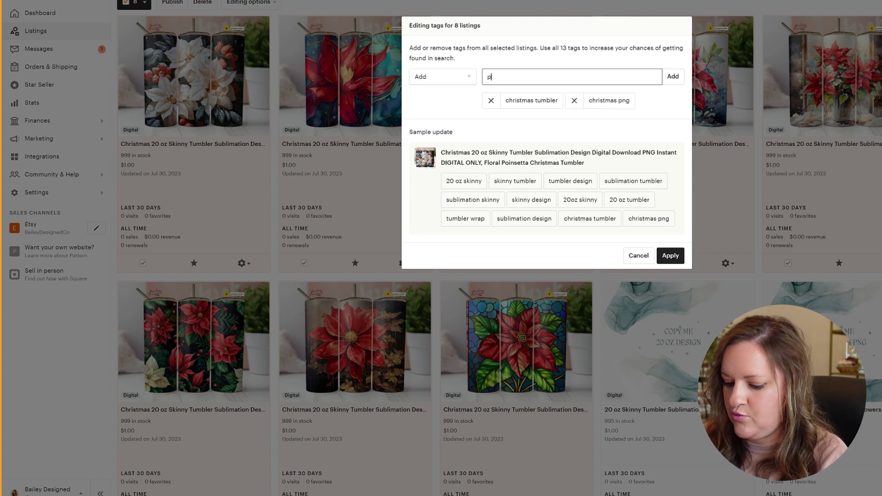
type("oinsetta tumbler")
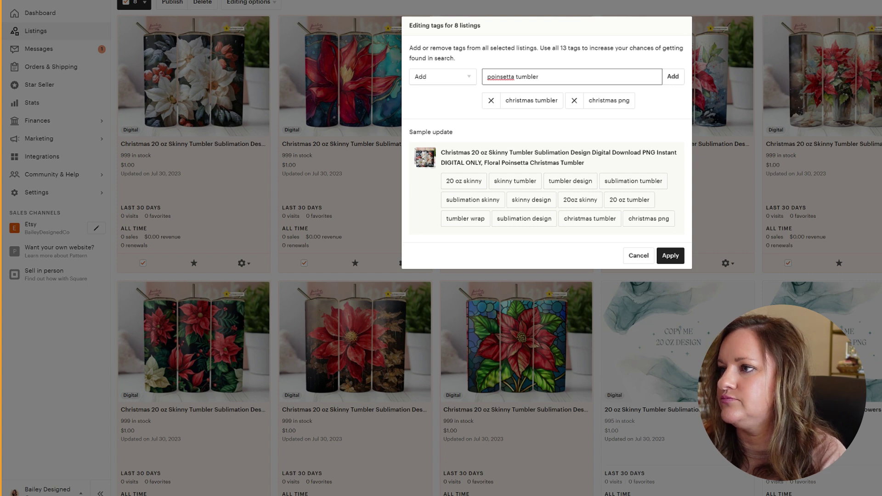
left_click(674, 76)
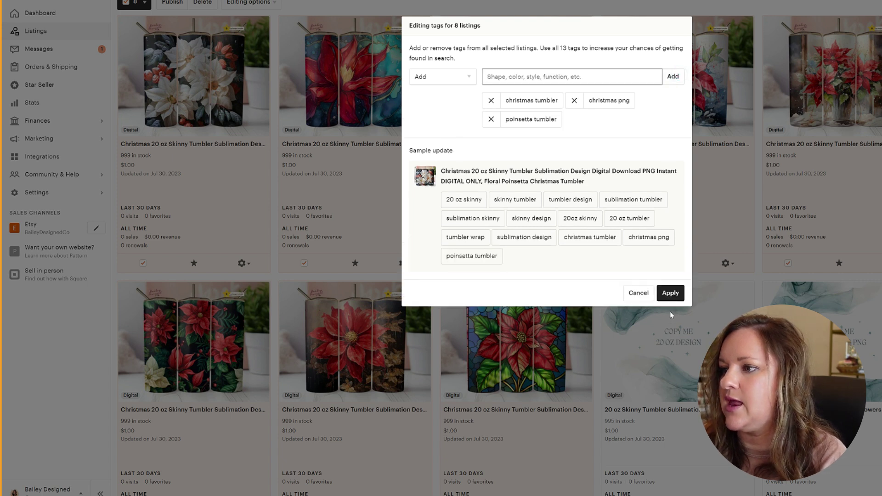
left_click(671, 294)
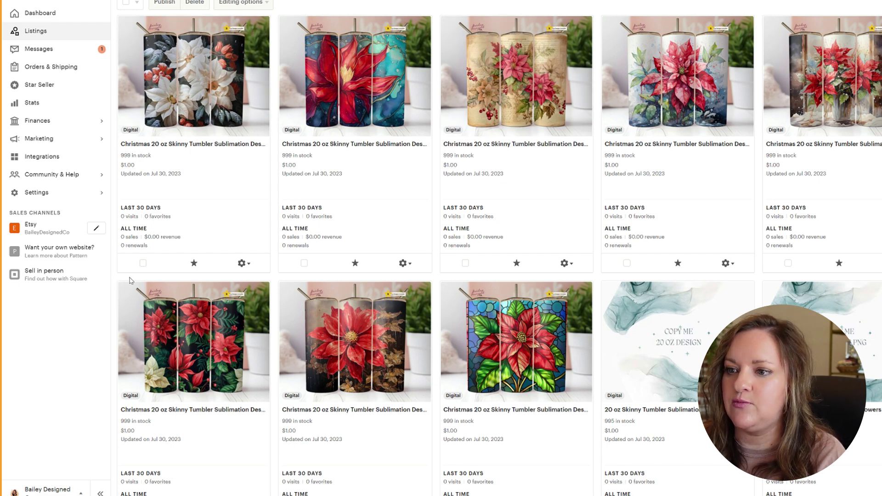
Reselect all eight Christmas poinsettia tumbler drafts for another bulk edit, without the COPY ME templates.
left_click(143, 263)
left_click(304, 263)
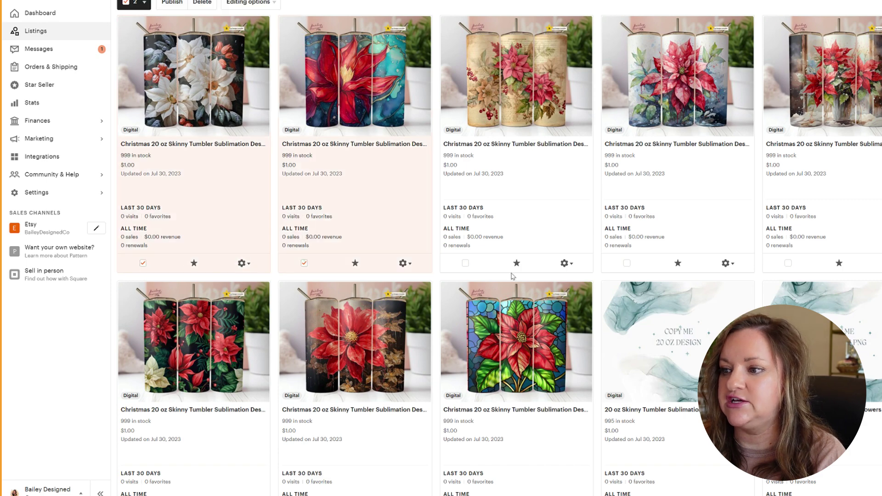
left_click(465, 262)
left_click(627, 263)
left_click(788, 263)
scroll(436, 340, "down", 1)
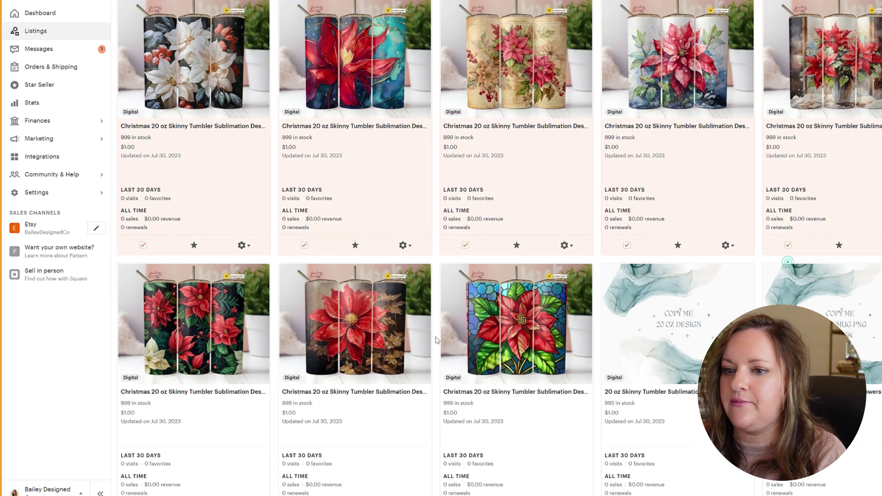
scroll(436, 340, "down", 4)
left_click(143, 316)
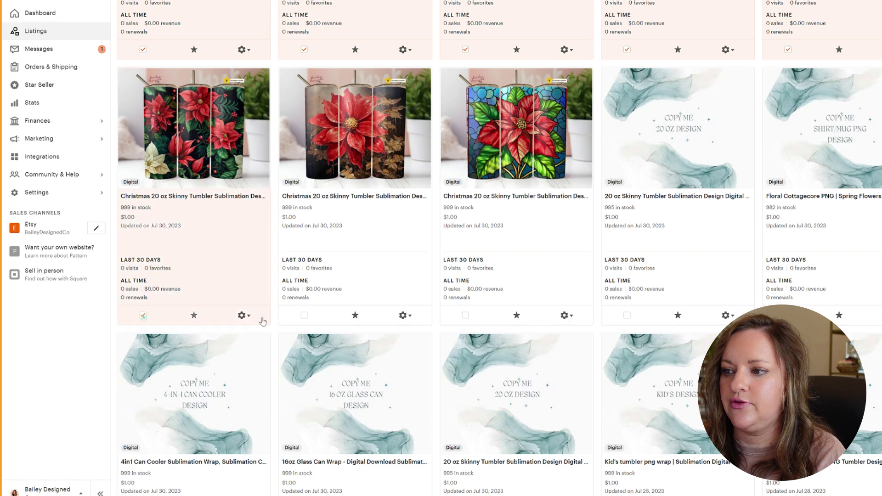
left_click(305, 315)
left_click(465, 315)
scroll(465, 322, "up", 5)
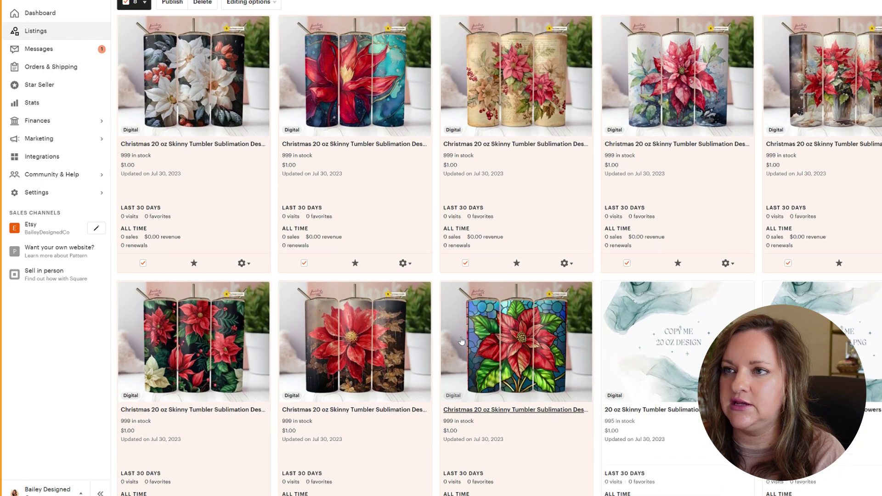
Start a find-and-replace description edit for the selected drafts, with replacement "20 oz Skinny Tumbler Sublimation Design Digital Download PNG Instant DIGITAL ONLY, Tumbler".
left_click(258, 4)
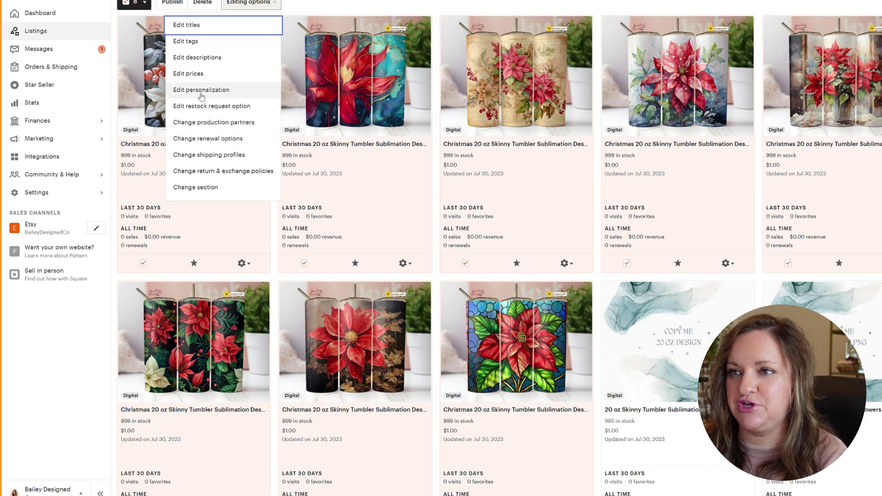
left_click(206, 58)
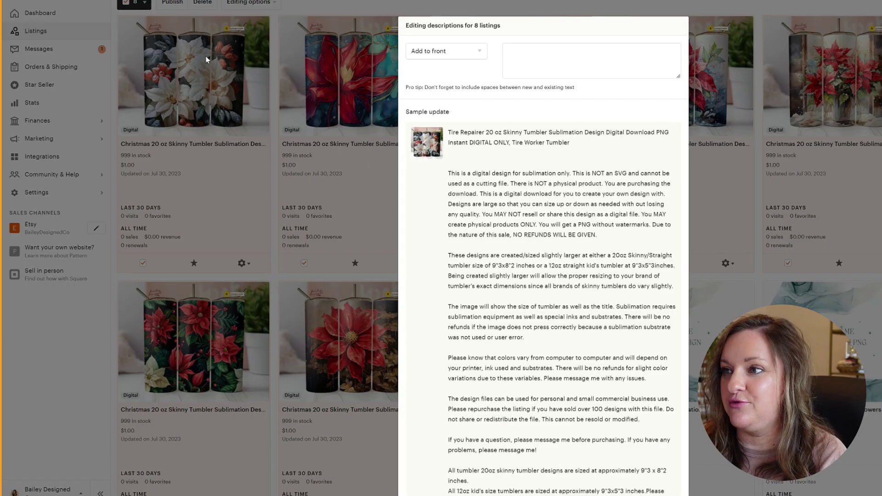
left_click(481, 53)
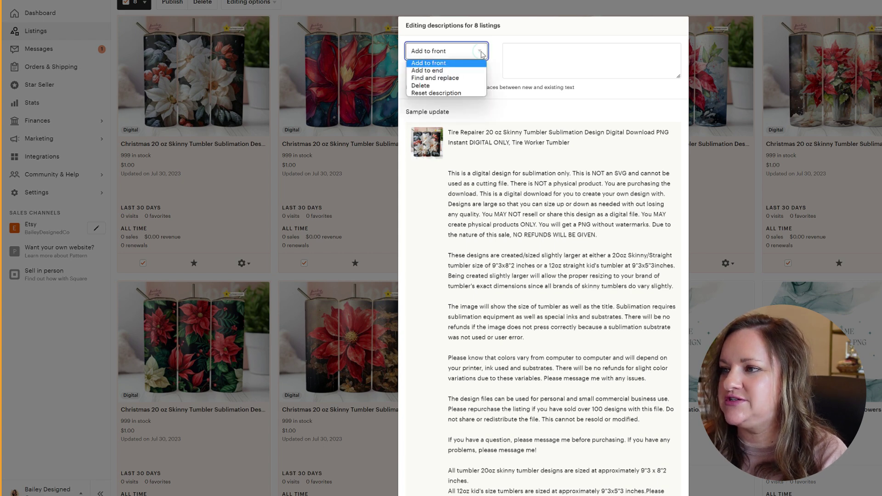
left_click(459, 79)
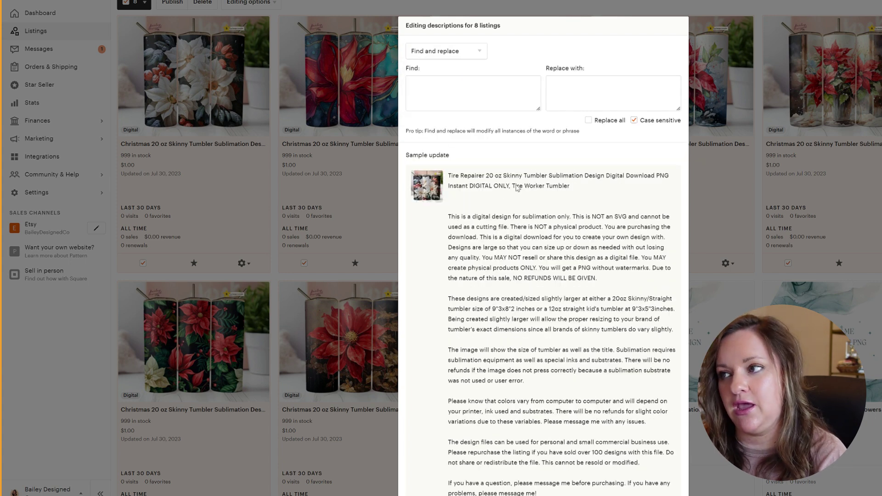
left_click(559, 83)
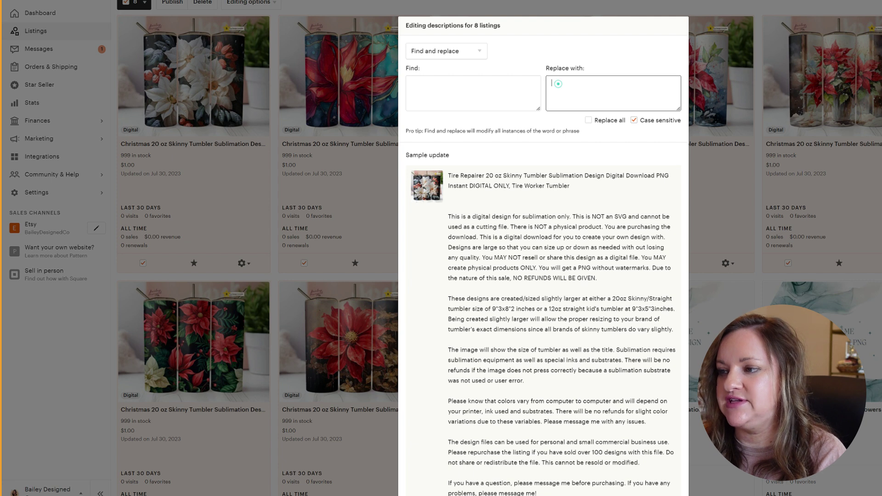
type("20 oz Skinny Tumbler Sublimation Design Digital Download PNG Instant DIGITAL ONLY, Tumbler")
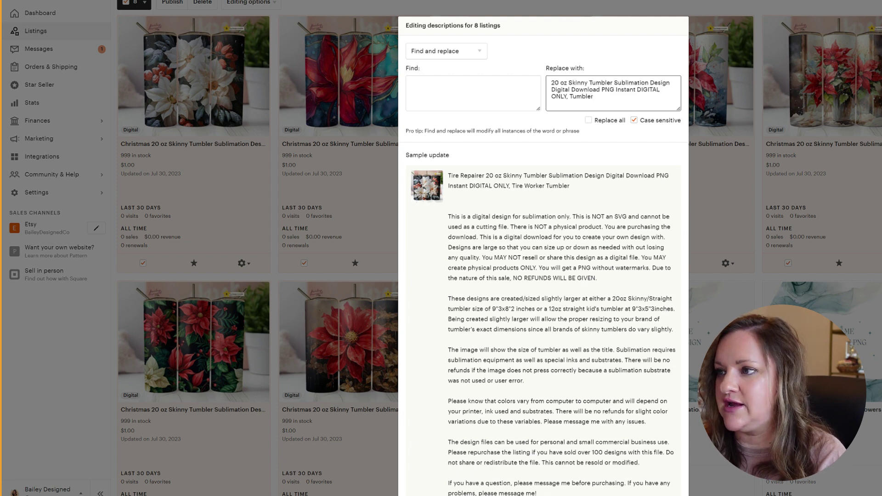
Add "Christmas" in front of "20 oz Skinny Tumbler" at the start of the replacement text.
key("shift+Up")
key("shift+Up")
key("shift+Home")
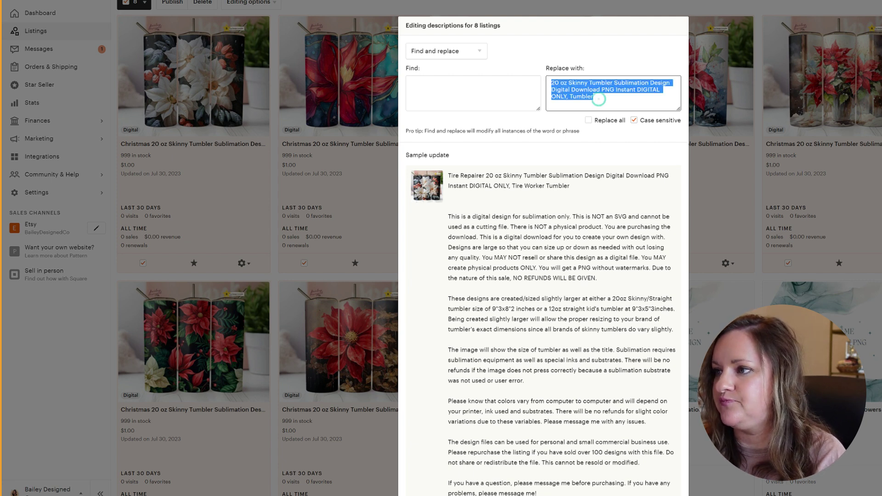
key("Left")
type("Christ")
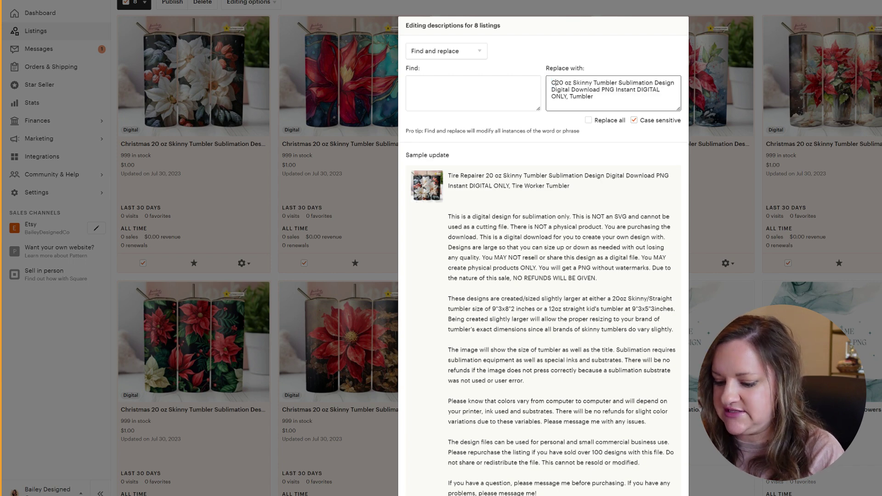
type("mas ")
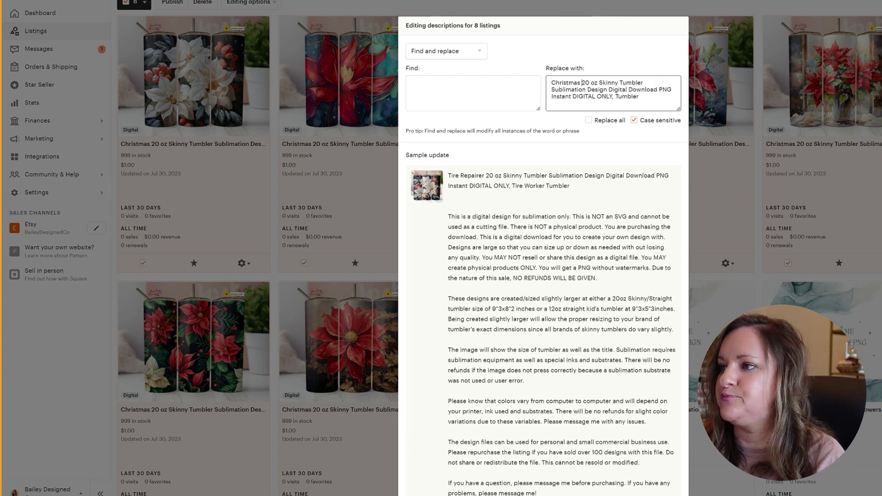
Insert "Floral Poinsetta Christmas" before the final word "Tumbler" in the replacement text.
type("Floral Po")
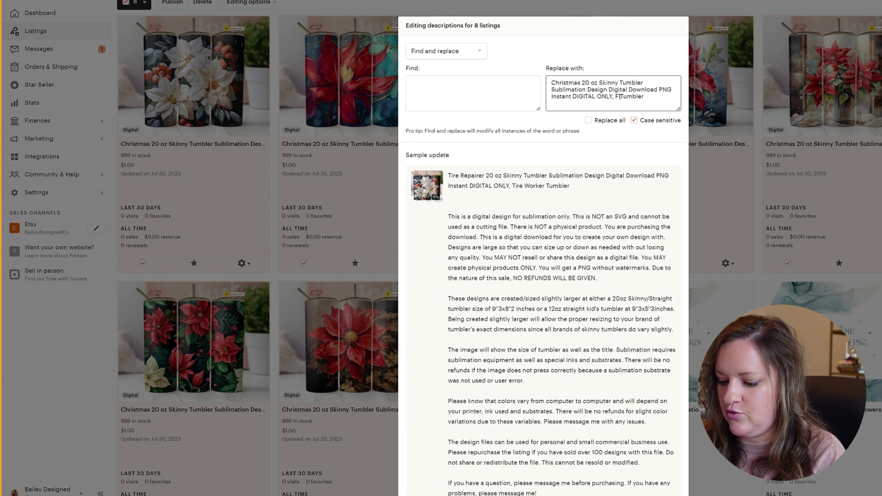
type("insetta ")
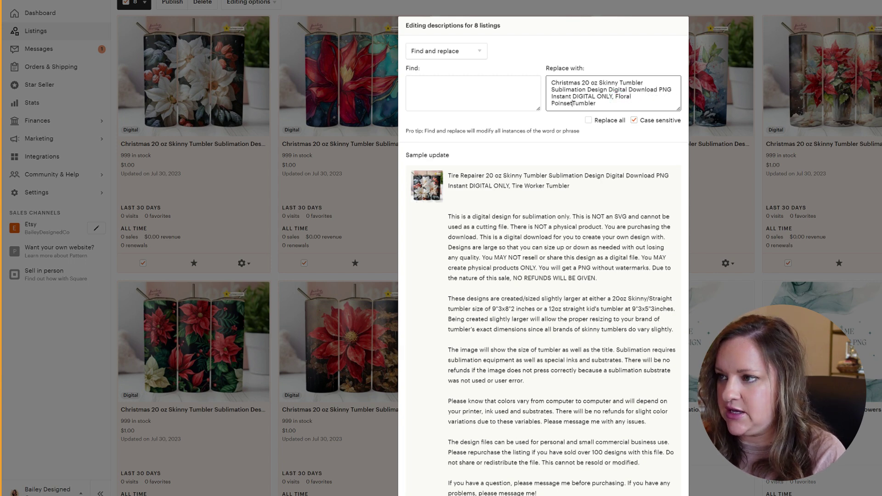
type("T")
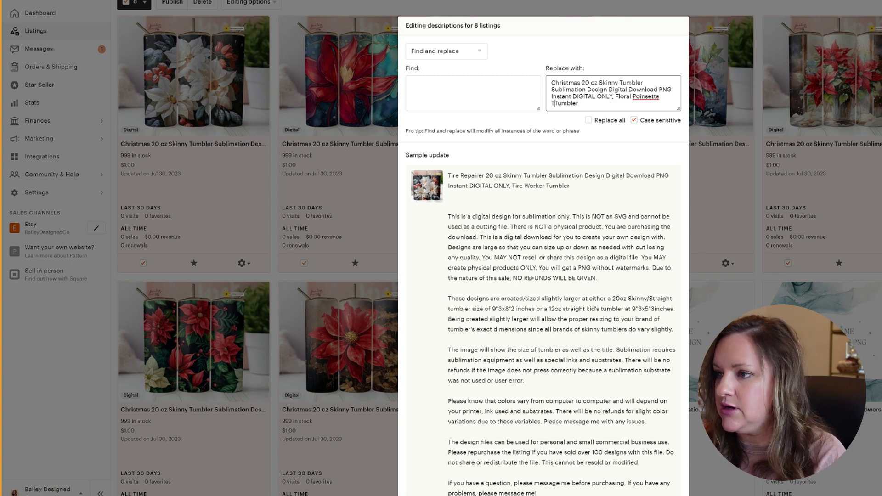
key("BackSpace")
key("BackSpace")
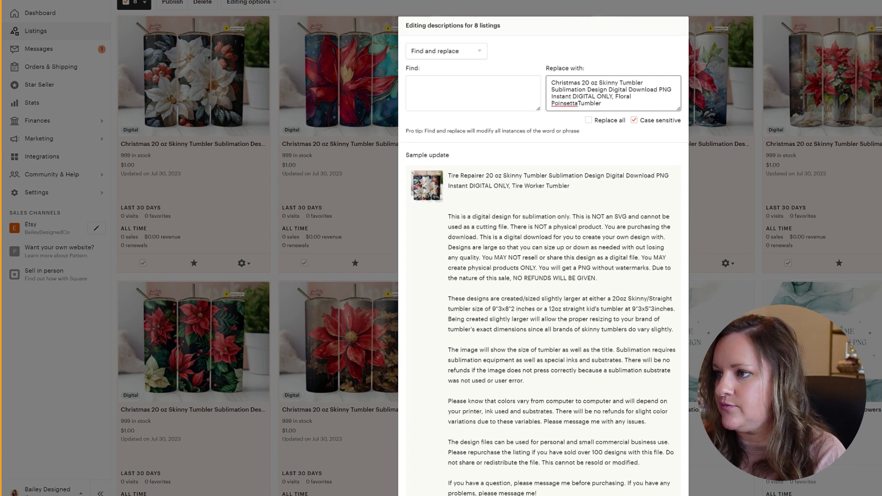
type("Christma")
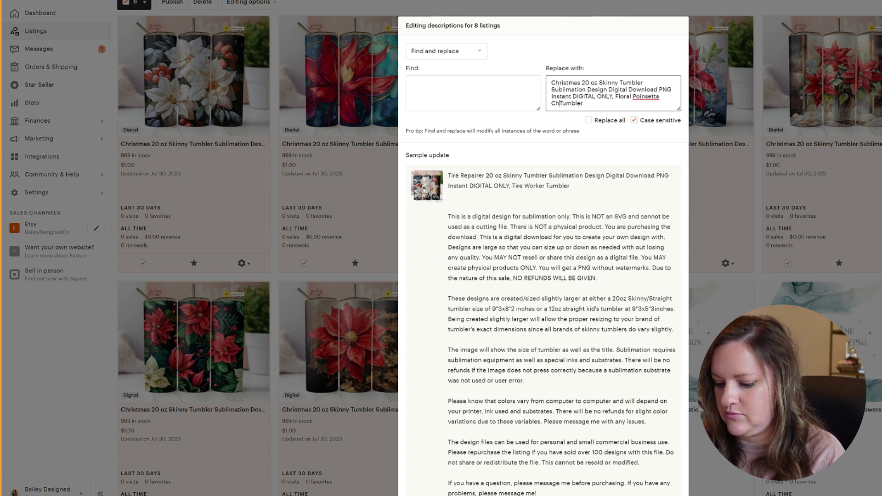
type("s")
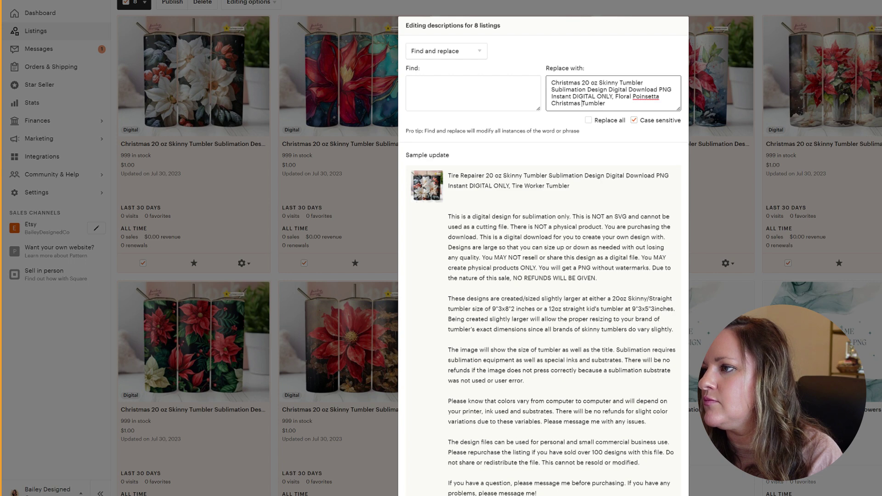
right_click(646, 96)
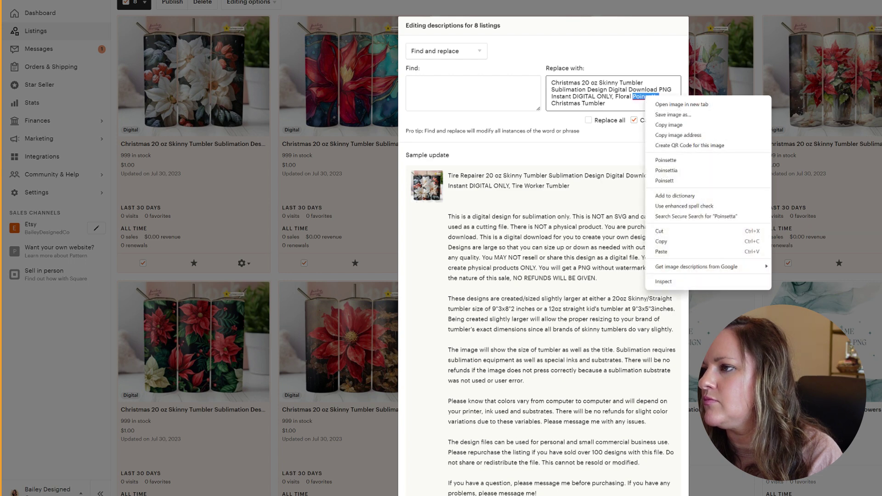
key("Escape")
left_click(669, 105)
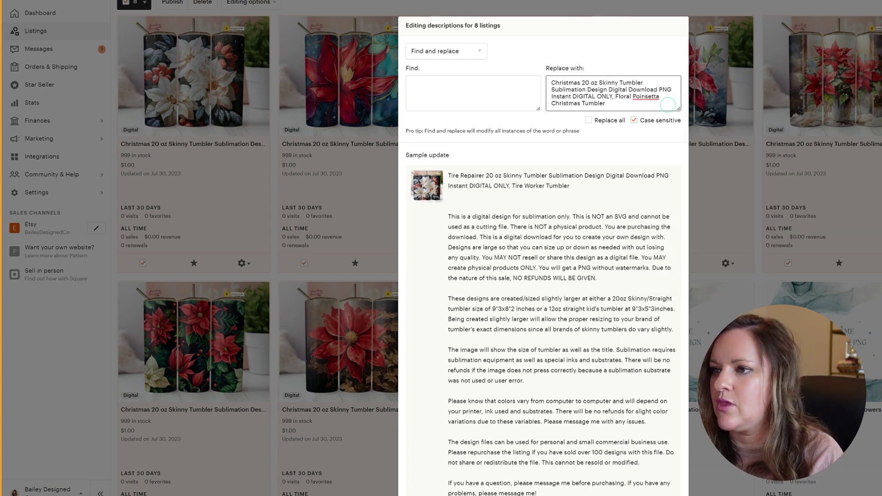
Set the full "Tire Repairer … Tire Worker Tumbler" opening line as the text to find, and apply the replacement to all eight descriptions.
left_click_drag(571, 185, 453, 177)
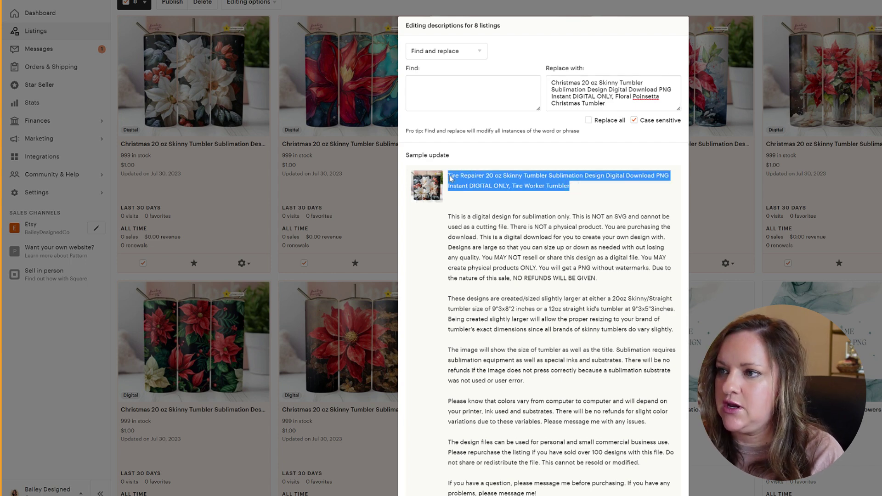
left_click(411, 83)
type("Tire Repairer 20 oz Skinny Tumbler Sublimation Design Digital Download PNG Instant DIGITAL ONLY, Tire Worker Tumbler")
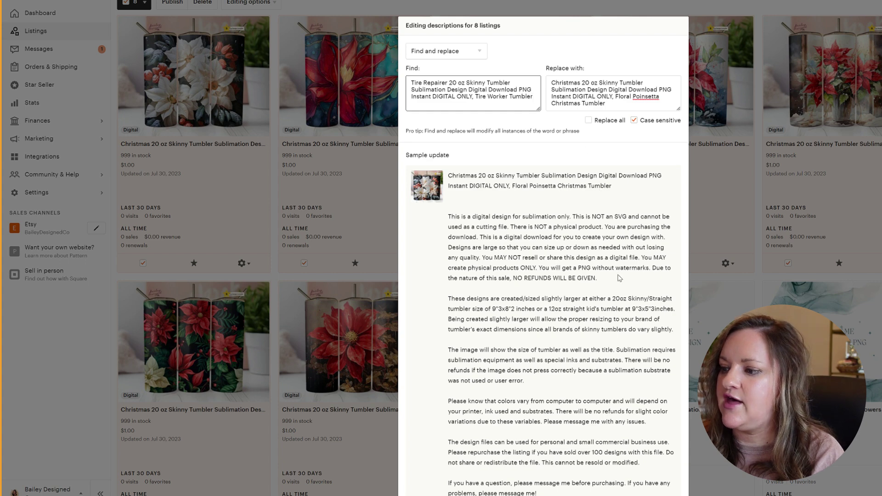
scroll(620, 278, "down", 5)
left_click(667, 435)
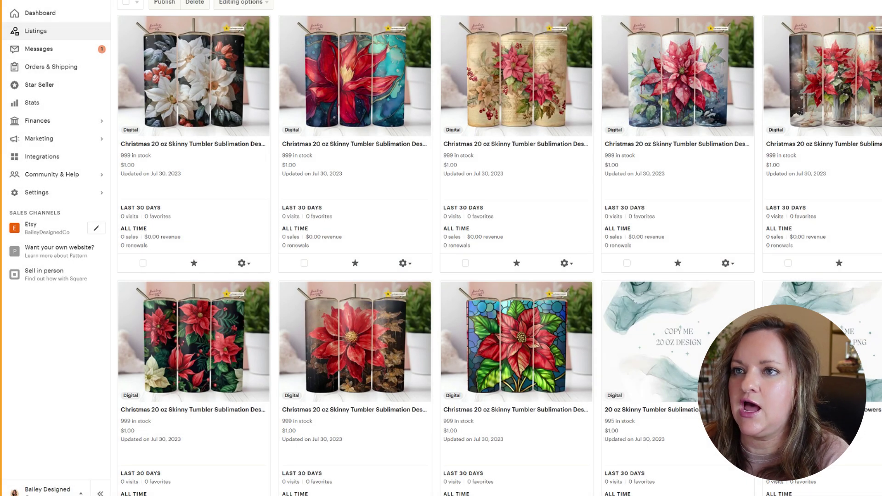
left_click(143, 263)
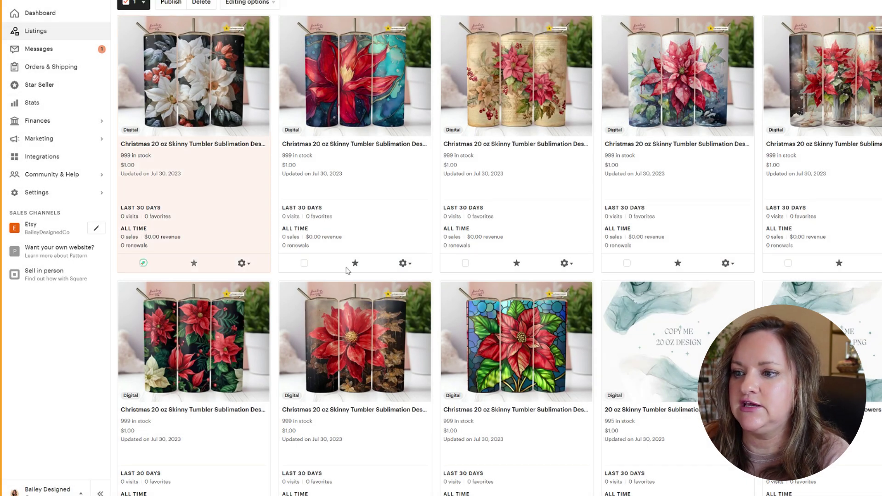
left_click(304, 263)
left_click(465, 263)
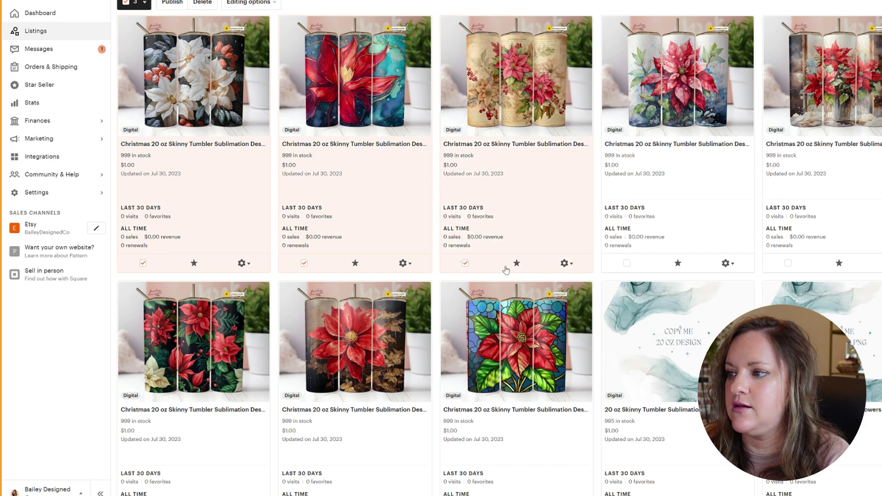
left_click(627, 263)
left_click(788, 262)
scroll(292, 365, "down", 4)
scroll(292, 364, "down", 2)
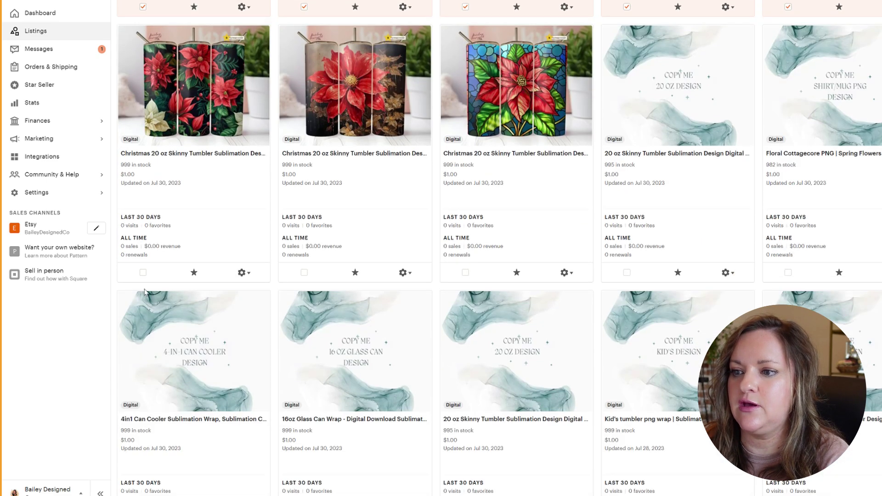
left_click(143, 272)
left_click(303, 274)
left_click(465, 272)
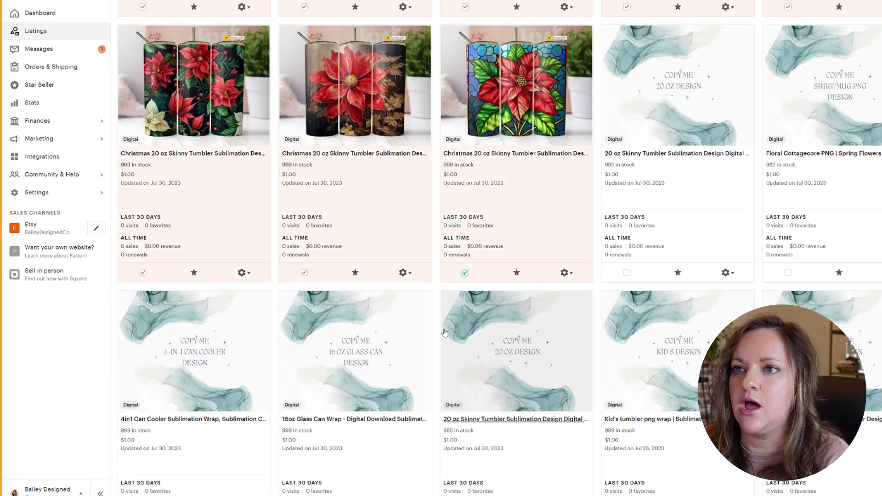
scroll(468, 282, "up", 6)
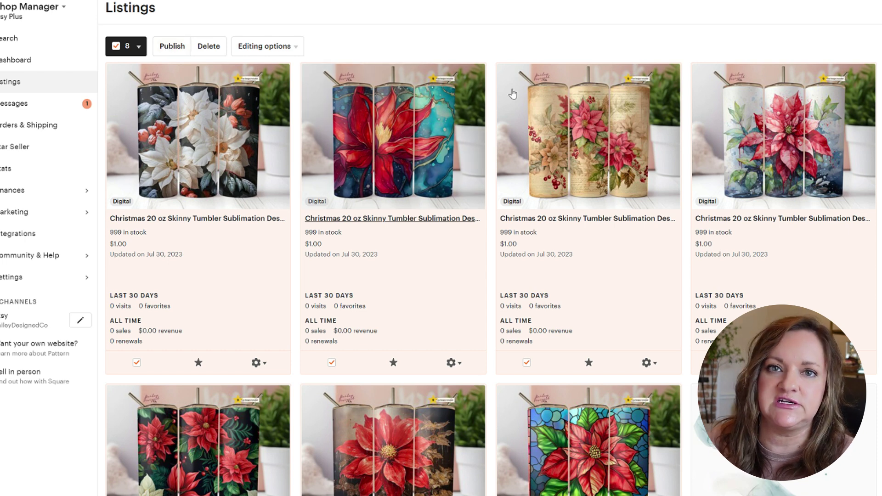
left_click(115, 46)
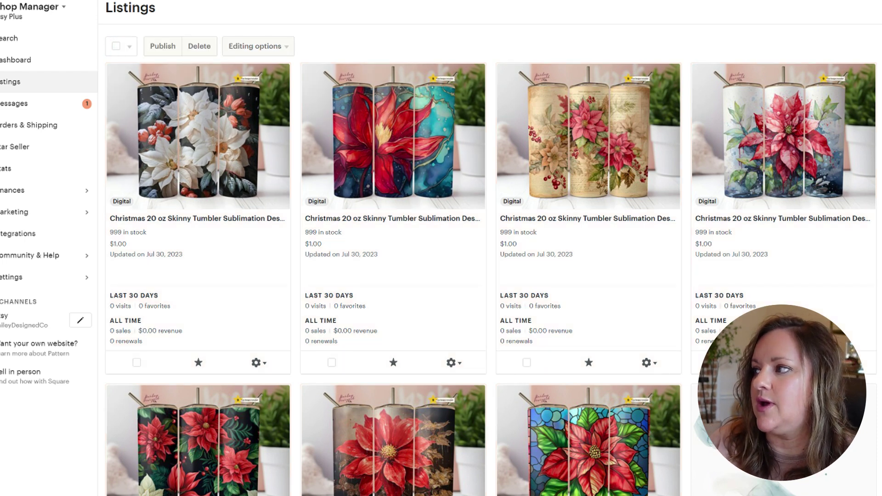